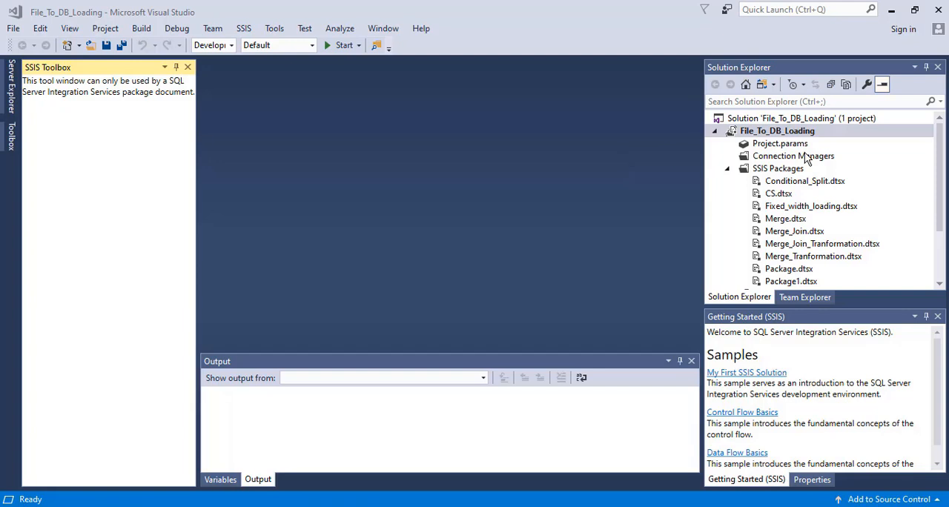
# Step: Create a new SSIS package in the File_To_DB_Loading project and rename it CSExample.dtsx
pyautogui.rightClick(777, 171)
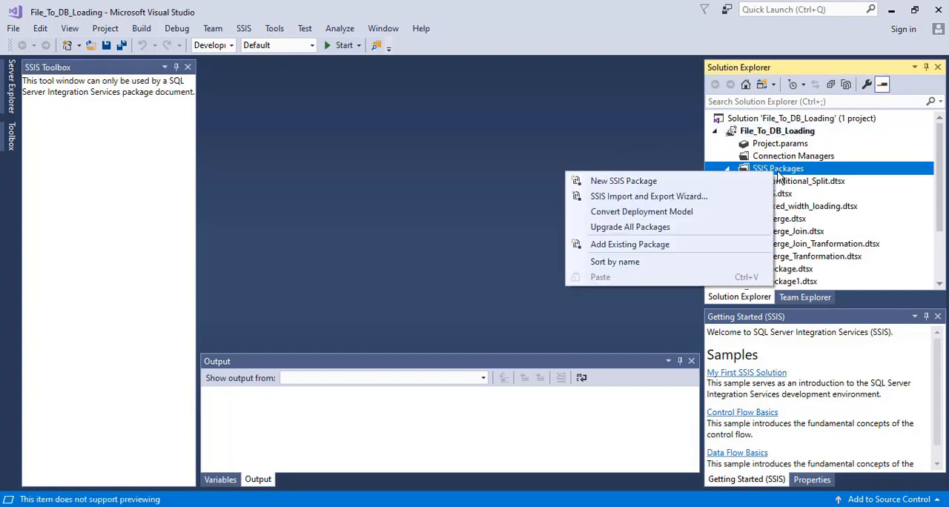
pyautogui.click(669, 185)
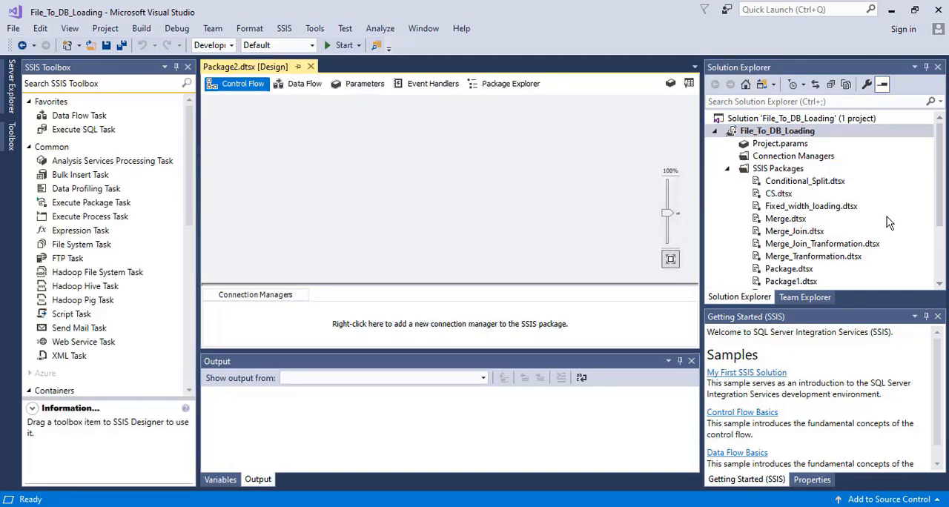
pyautogui.moveTo(939, 219); pyautogui.dragTo(939, 263)
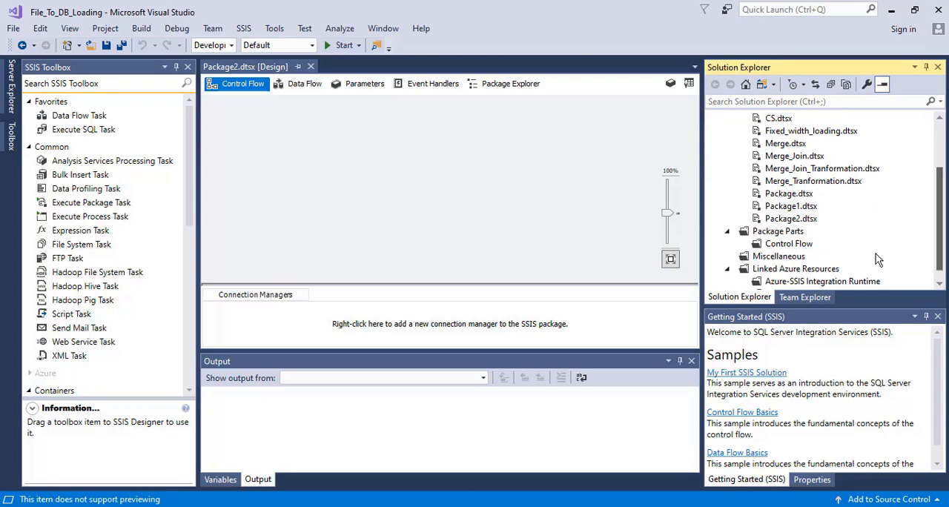
pyautogui.click(802, 221)
pyautogui.rightClick(803, 221)
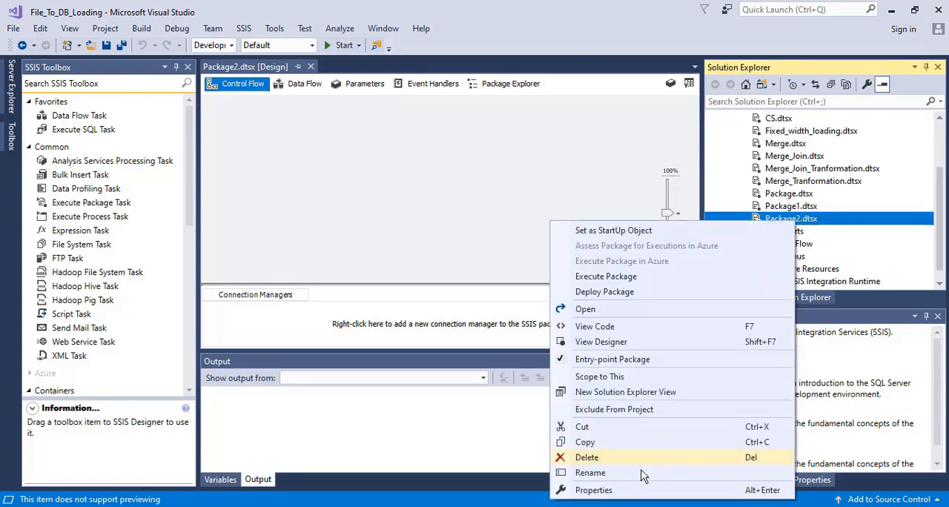
pyautogui.click(617, 474)
pyautogui.write('CSE')
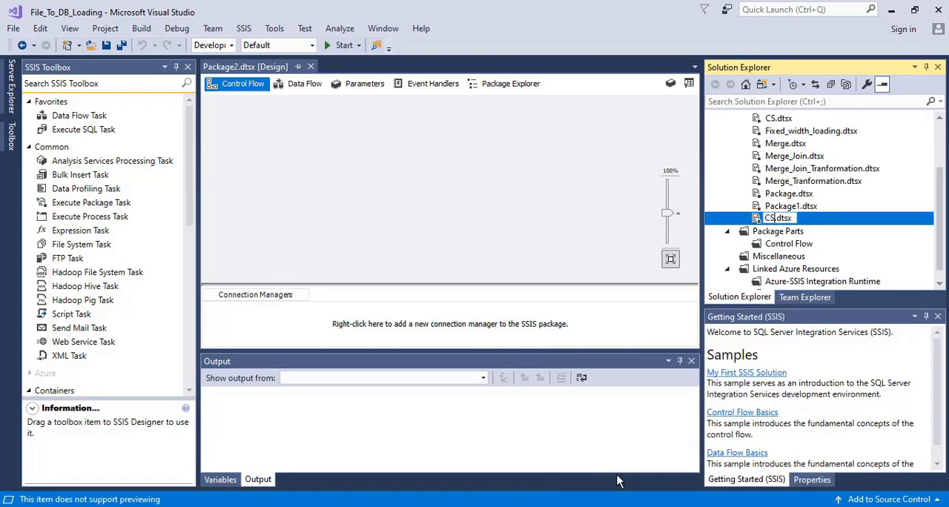
pyautogui.write('xample')
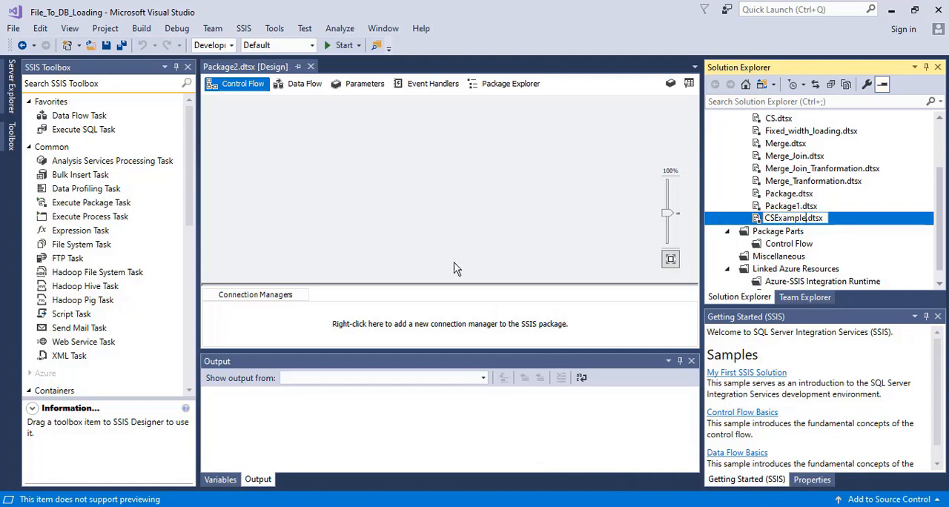
pyautogui.click(443, 243)
# Step: Add a Data Flow task to the CSExample package and place an OLE DB Source in it
pyautogui.click(302, 86)
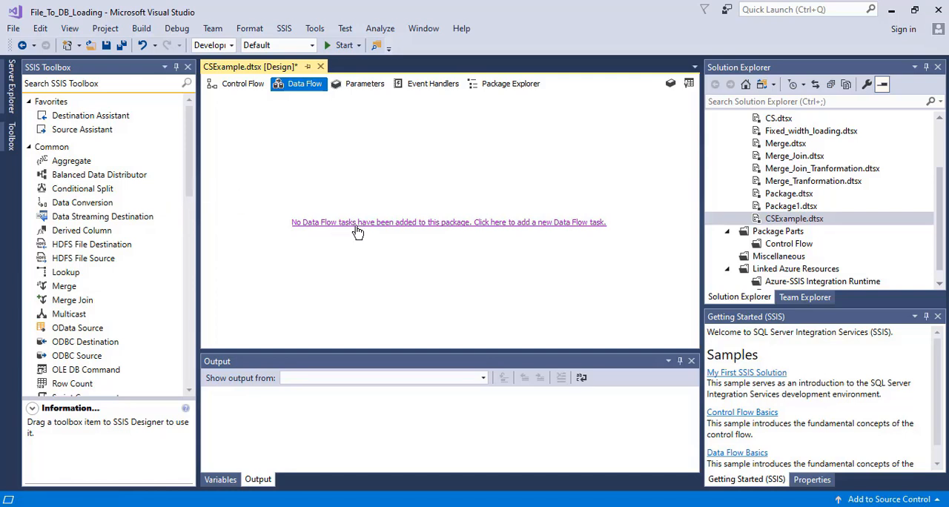
pyautogui.click(392, 219)
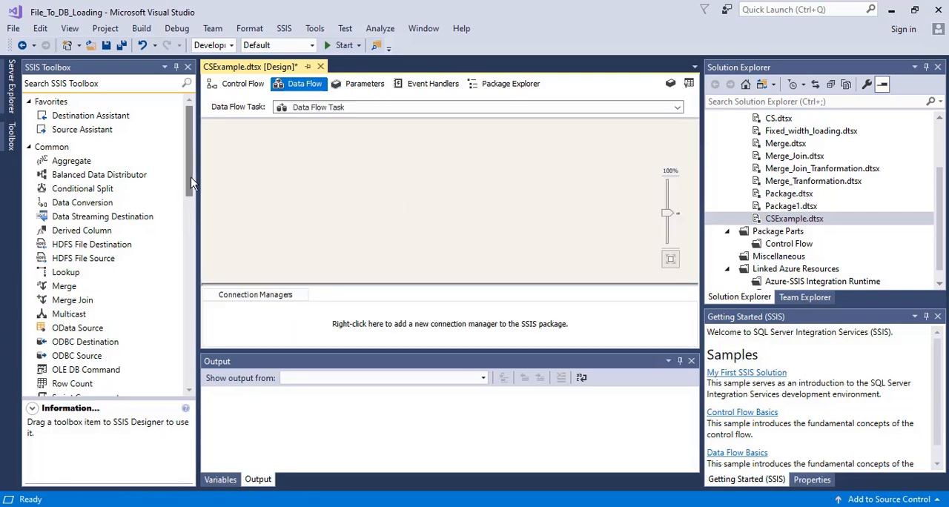
pyautogui.moveTo(190, 183); pyautogui.dragTo(184, 324)
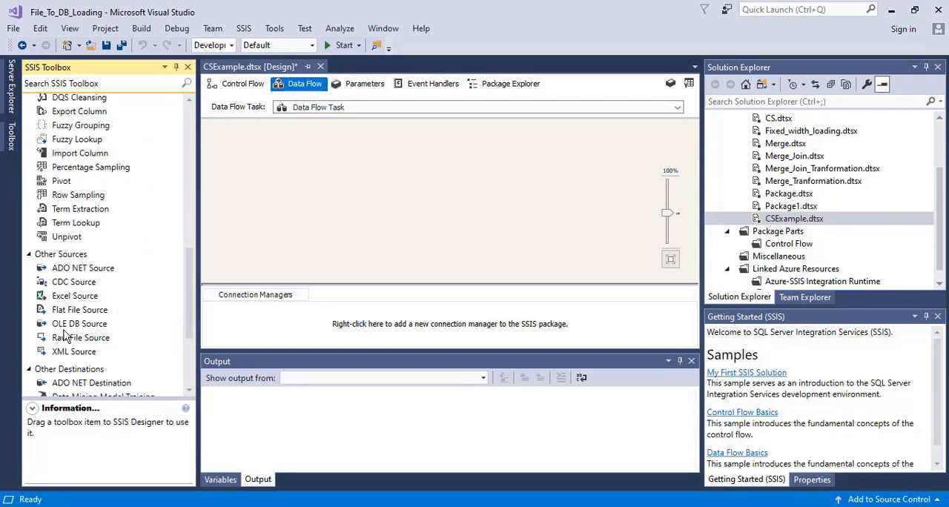
pyautogui.moveTo(64, 327); pyautogui.dragTo(345, 154)
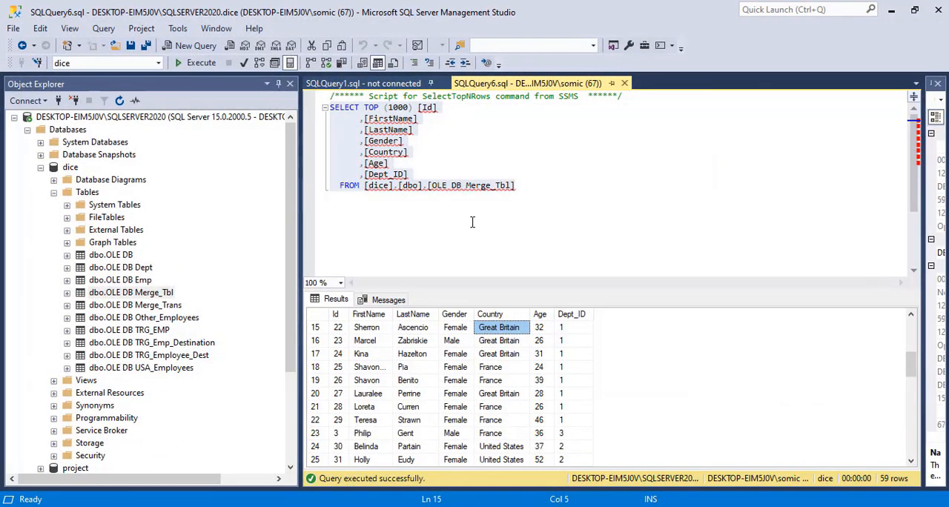
# Step: Switch to SQL Server Management Studio and run the SELECT TOP (1000) query on the OLE DB Merge_Tbl table
pyautogui.click(472, 222)
pyautogui.moveTo(522, 188); pyautogui.dragTo(315, 105)
pyautogui.click(198, 64)
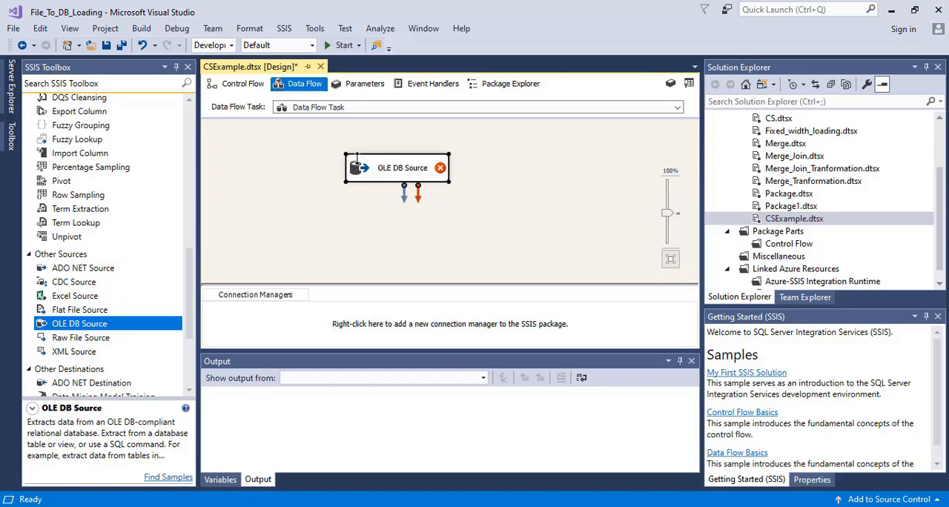
pyautogui.doubleClick(356, 157)
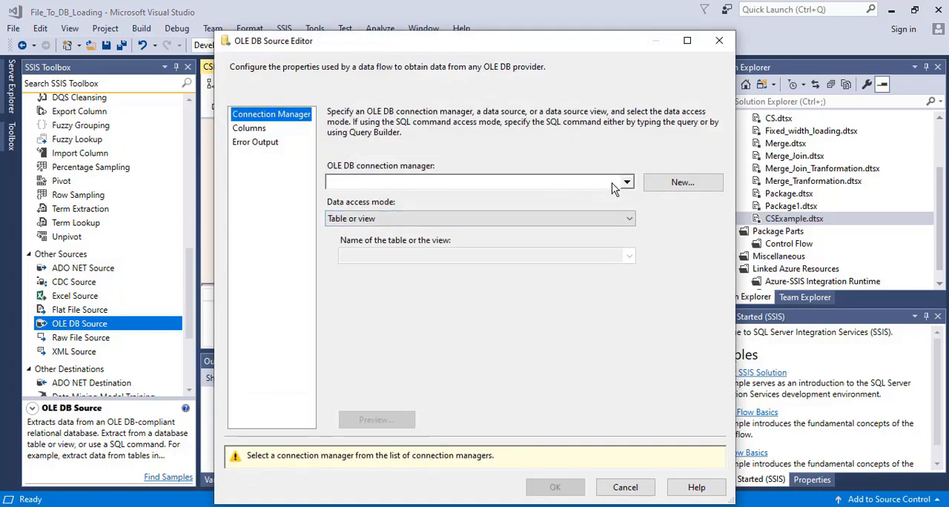
pyautogui.click(626, 183)
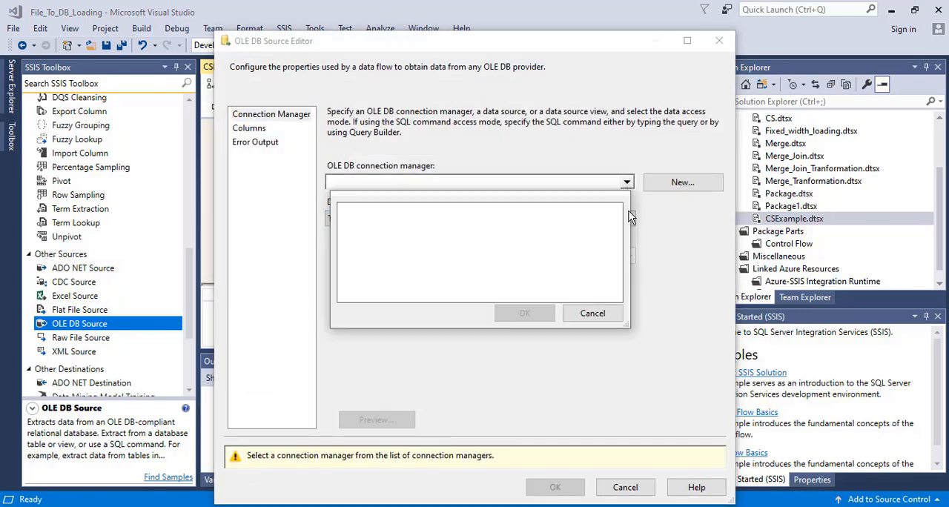
pyautogui.click(591, 314)
pyautogui.click(682, 184)
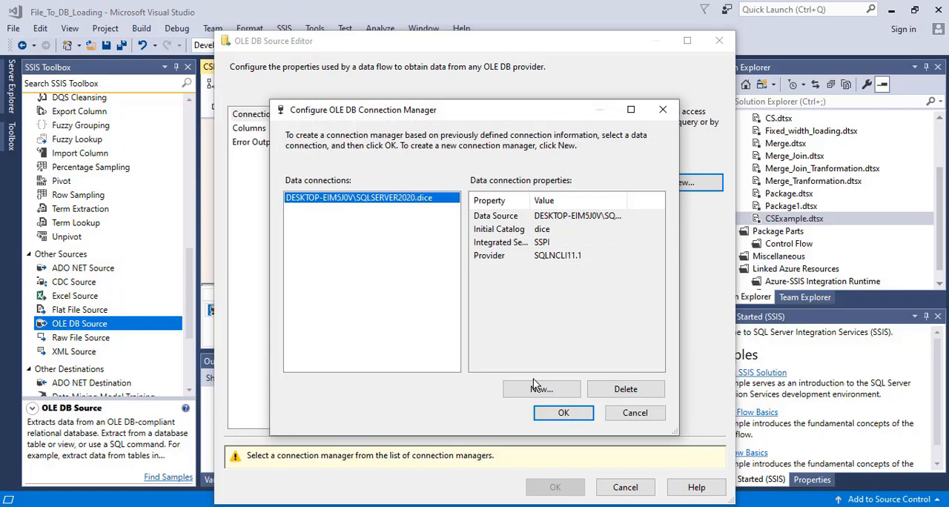
pyautogui.click(636, 417)
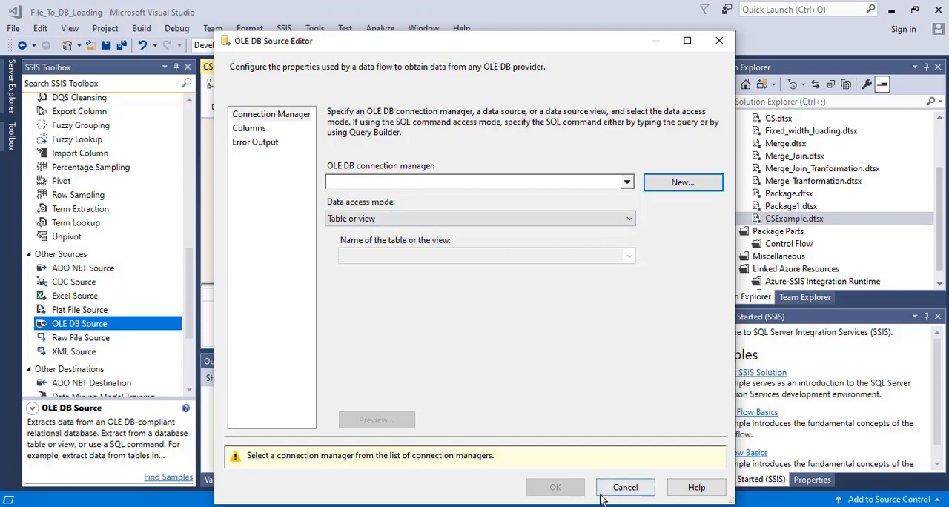
pyautogui.click(625, 487)
# Step: Create a project-level OLEDB connection manager from the existing SQLSERVER2020.dice data connection
pyautogui.moveTo(945, 263); pyautogui.dragTo(945, 210)
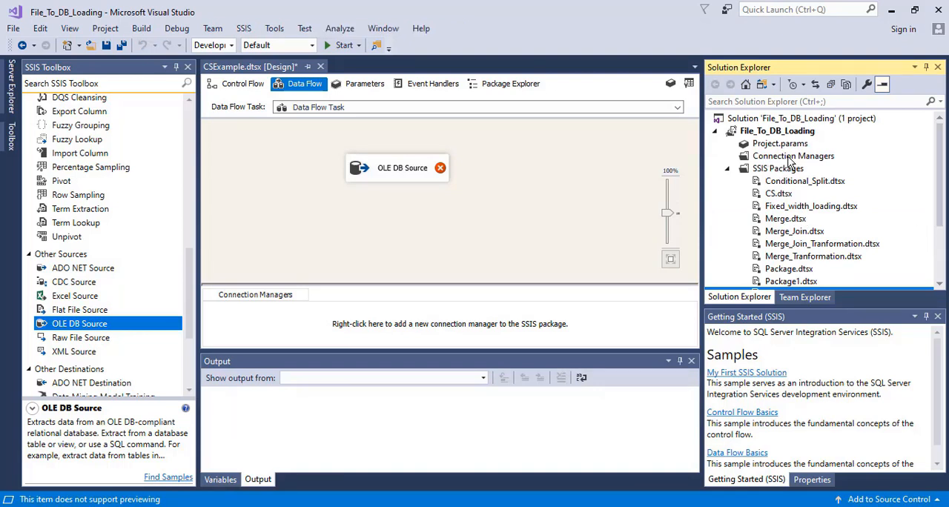
pyautogui.rightClick(788, 159)
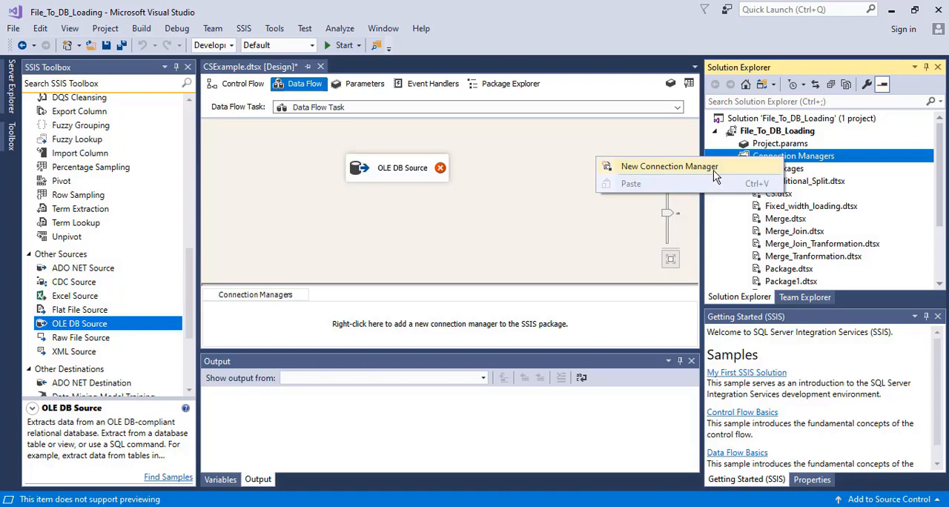
pyautogui.click(713, 170)
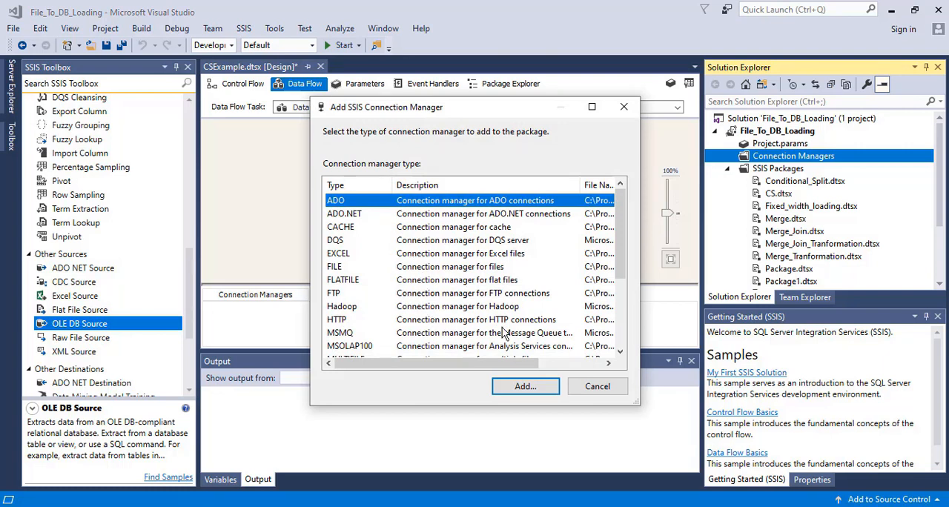
pyautogui.moveTo(622, 281); pyautogui.dragTo(625, 348)
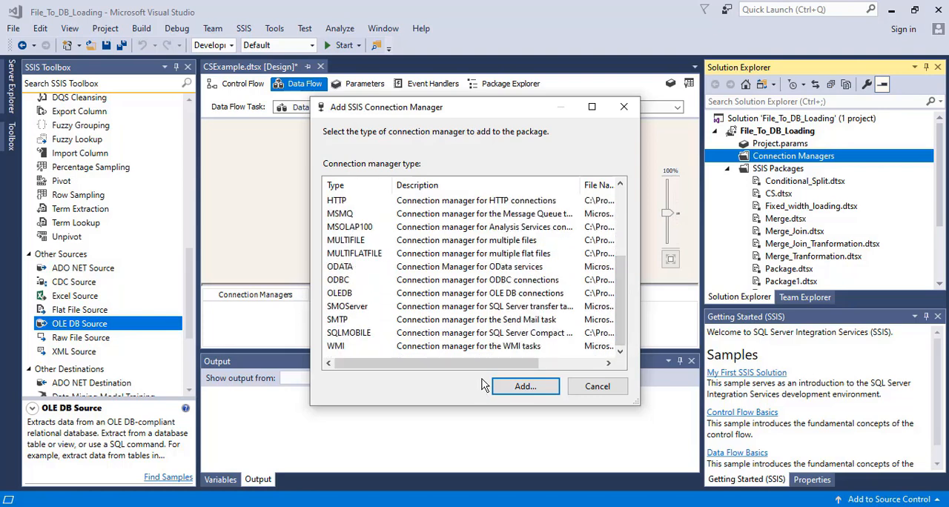
pyautogui.doubleClick(445, 297)
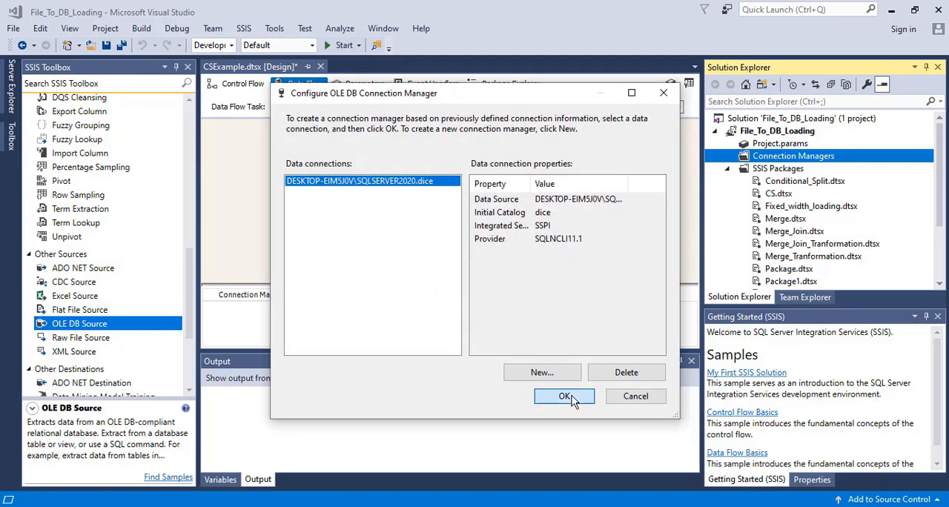
pyautogui.click(564, 396)
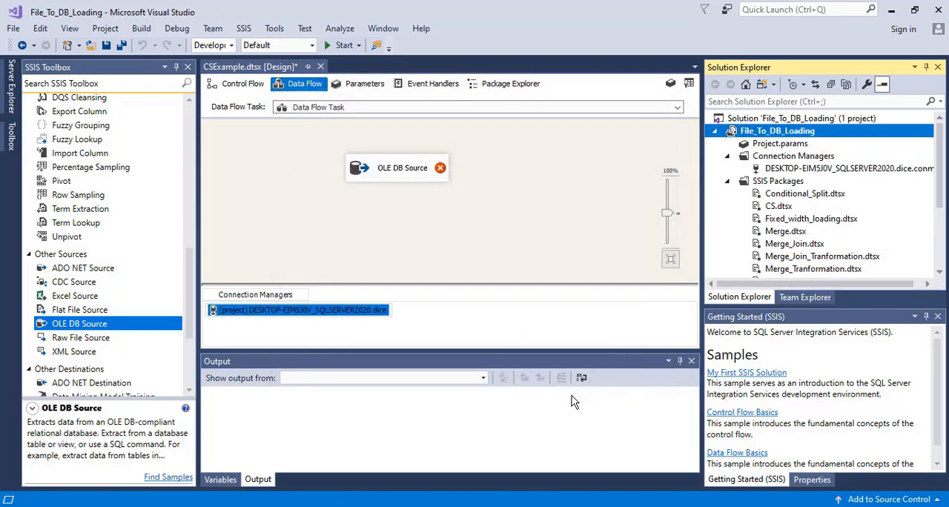
pyautogui.click(852, 169)
# Step: Configure the OLE DB Source to use the SQLSERVER2020.dice connection and the table [dbo].[OLE DB Merge_Tbl]
pyautogui.doubleClick(368, 168)
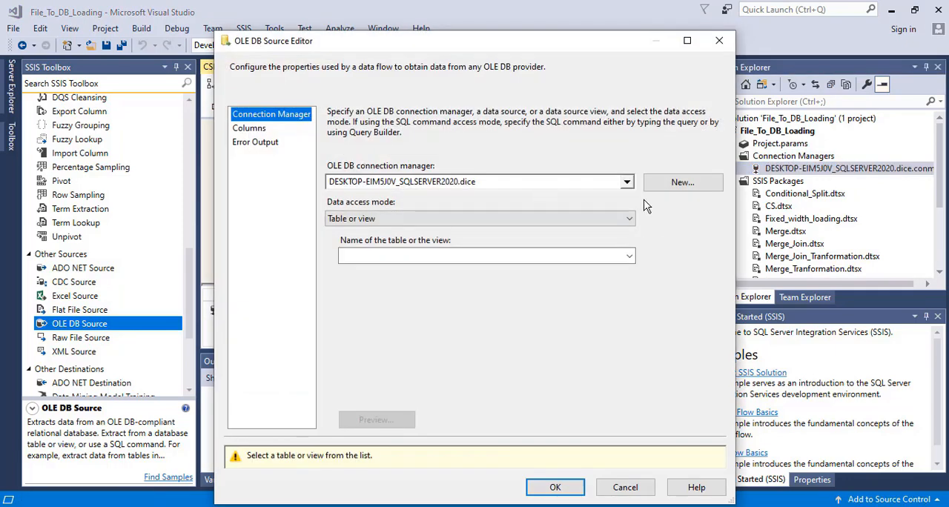
pyautogui.click(627, 184)
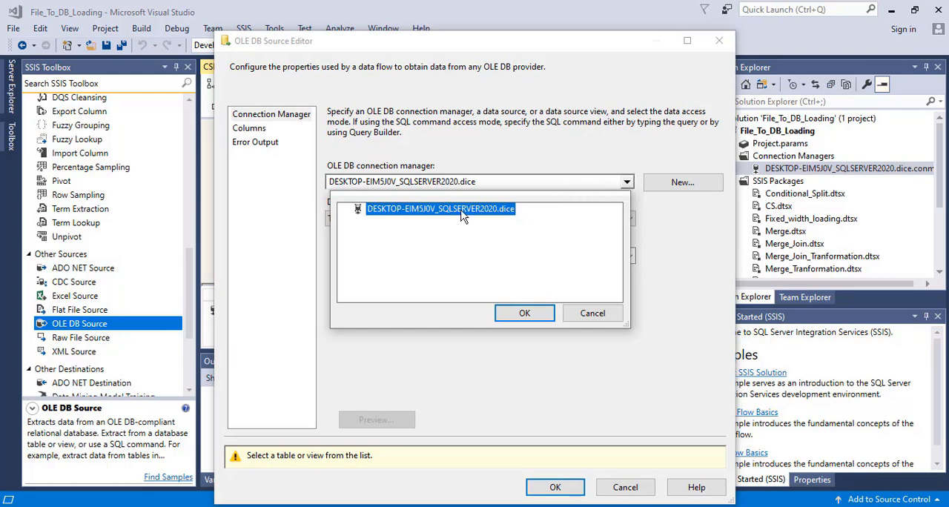
pyautogui.click(528, 318)
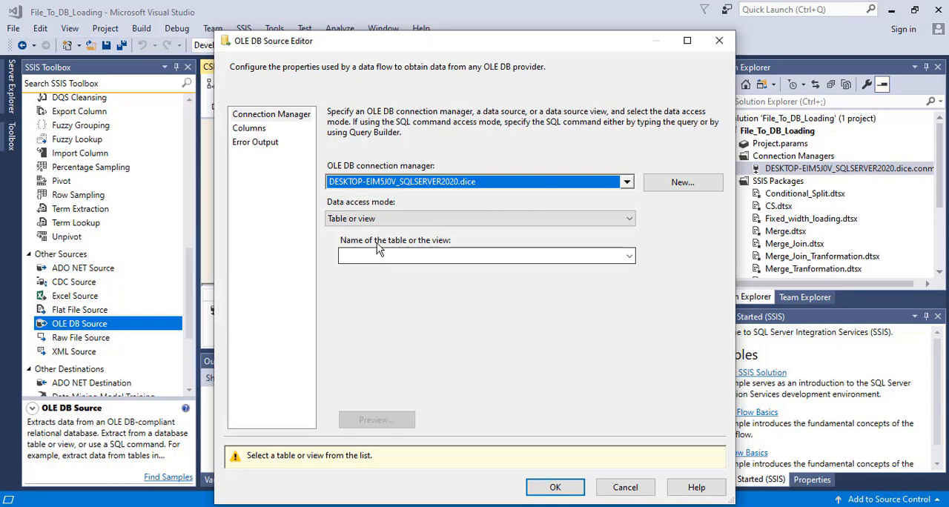
pyautogui.click(472, 262)
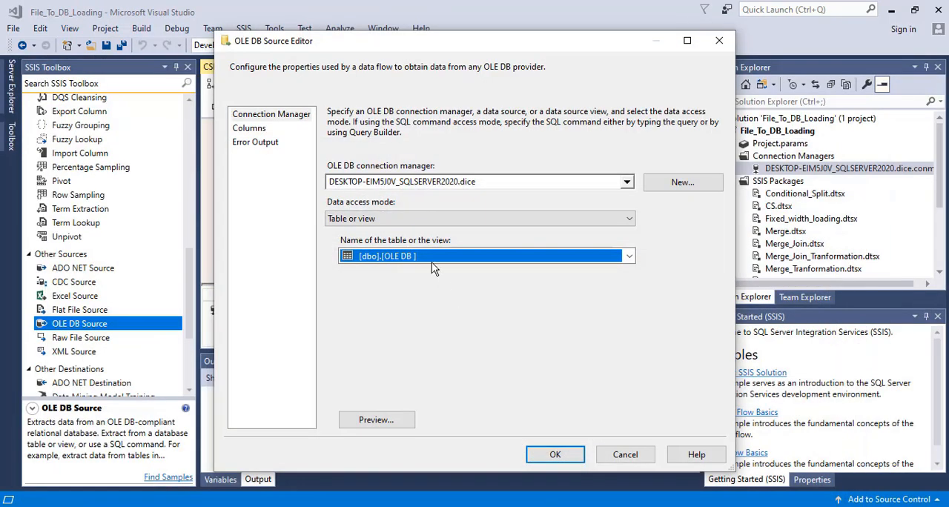
pyautogui.click(433, 256)
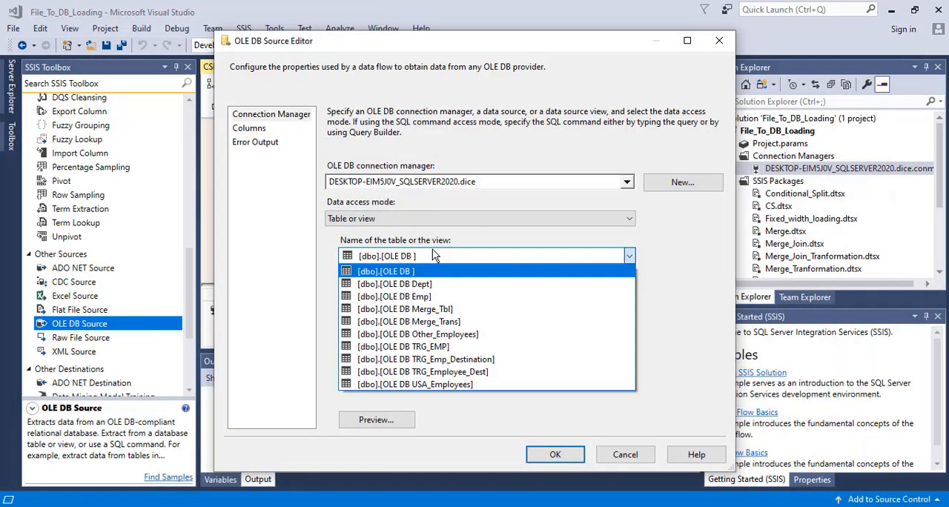
pyautogui.click(444, 309)
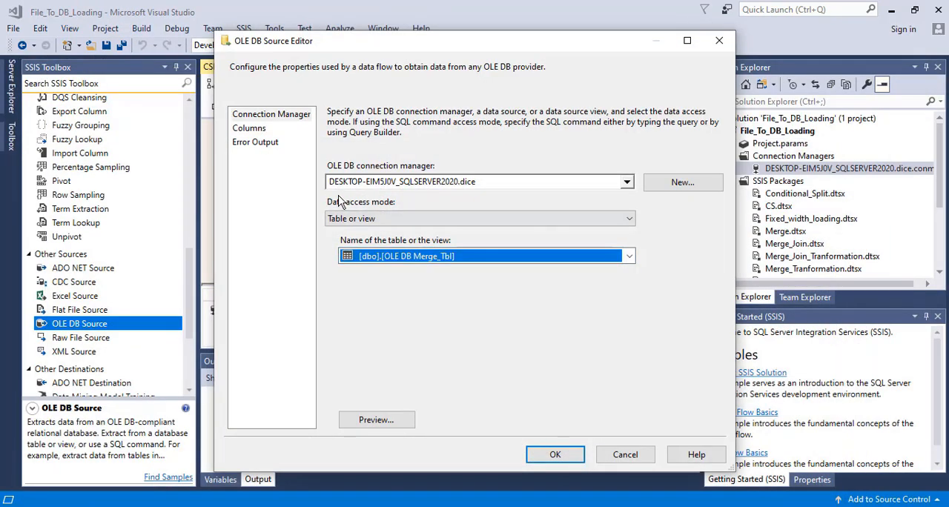
# Step: Check the source's column mappings and error output, and apply the OLE DB Source settings
pyautogui.click(245, 130)
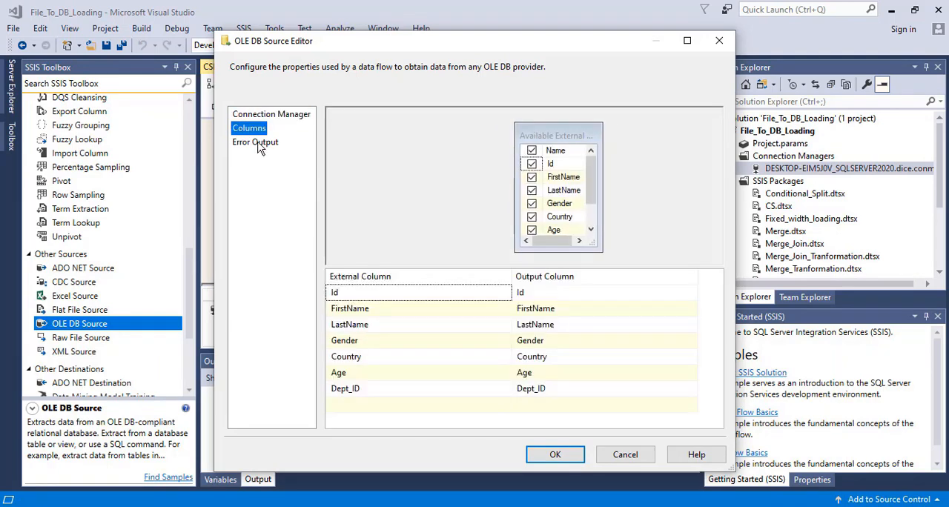
pyautogui.click(258, 144)
pyautogui.click(250, 129)
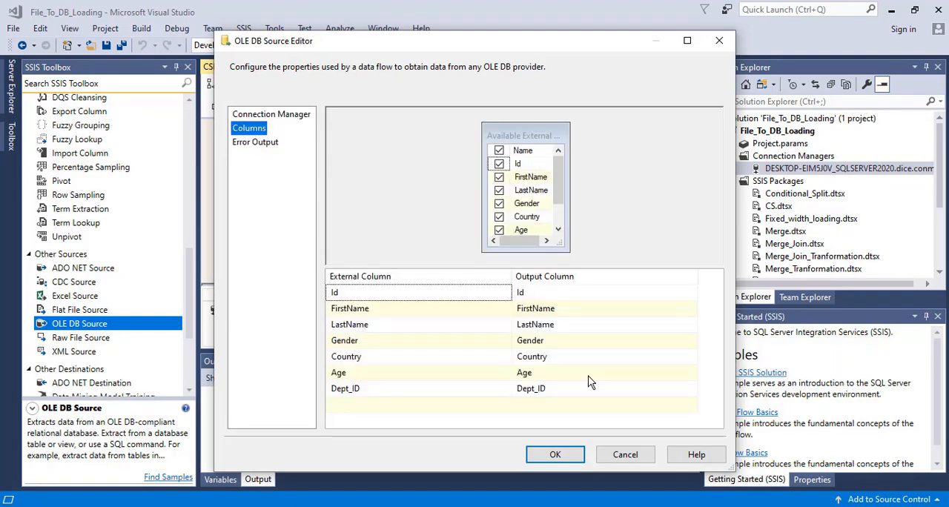
pyautogui.click(549, 453)
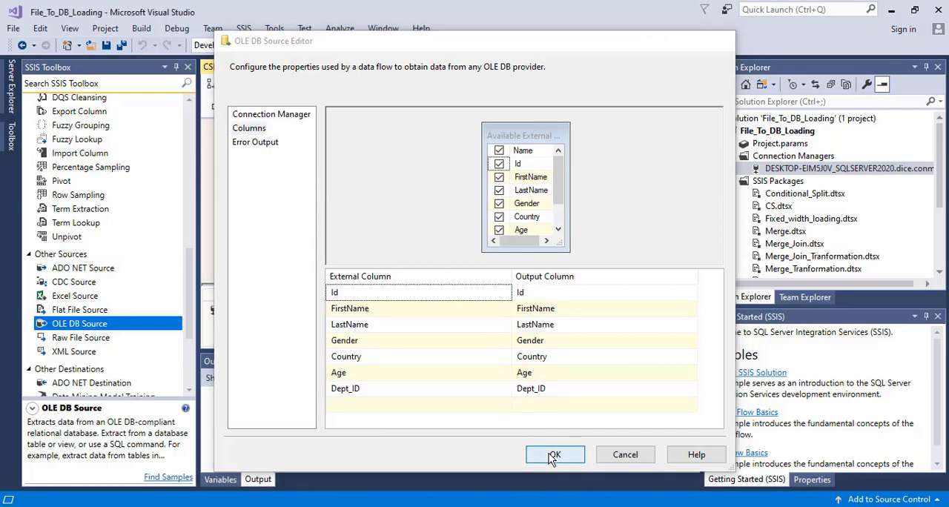
pyautogui.click(468, 237)
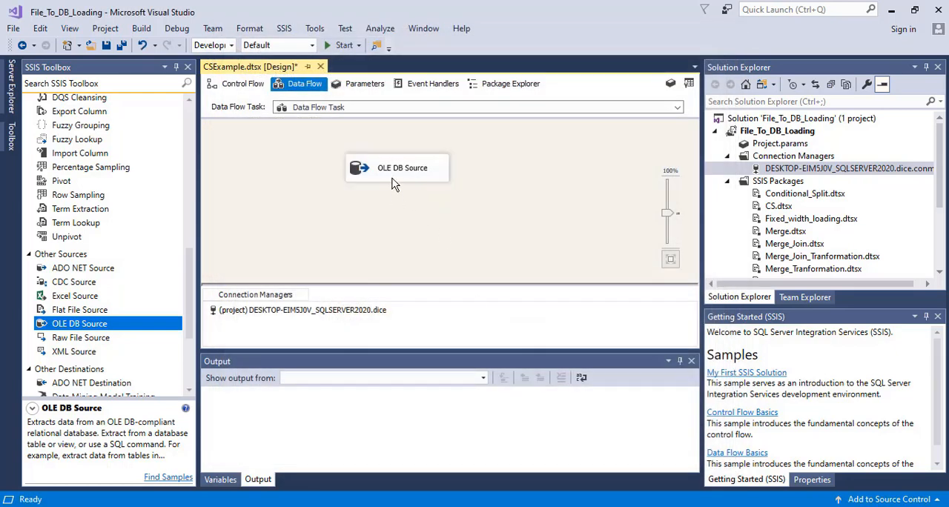
# Step: Add a Conditional Split transformation below the OLE DB Source and connect the source's data output to it
pyautogui.moveTo(191, 311); pyautogui.dragTo(197, 179)
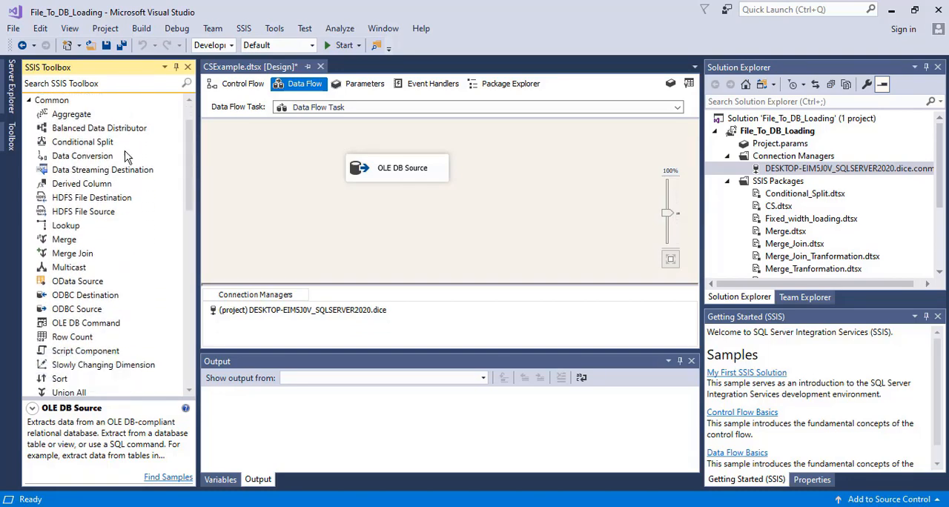
pyautogui.moveTo(99, 148); pyautogui.dragTo(376, 232)
pyautogui.click(396, 171)
pyautogui.moveTo(406, 198); pyautogui.dragTo(356, 231)
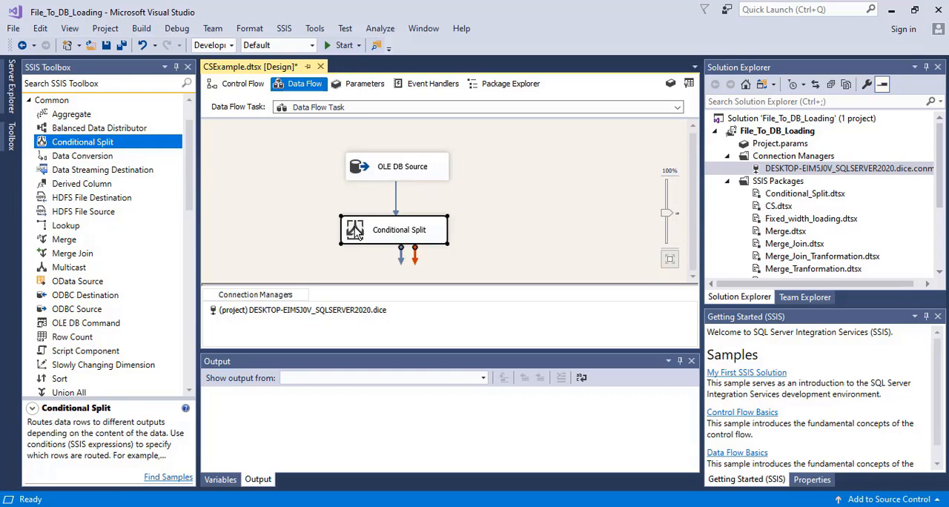
# Step: Add a first Conditional Split output named USA with the condition [Country]=="United States"
pyautogui.doubleClick(356, 232)
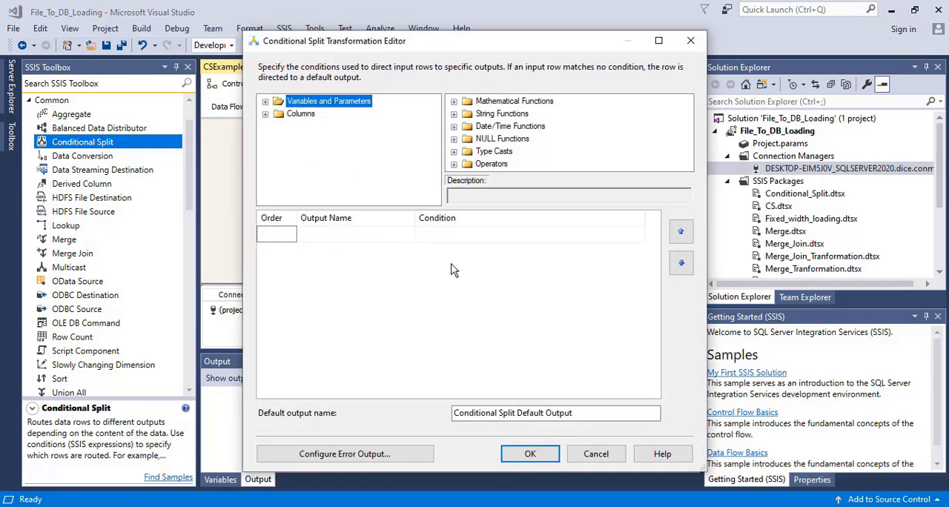
pyautogui.click(264, 113)
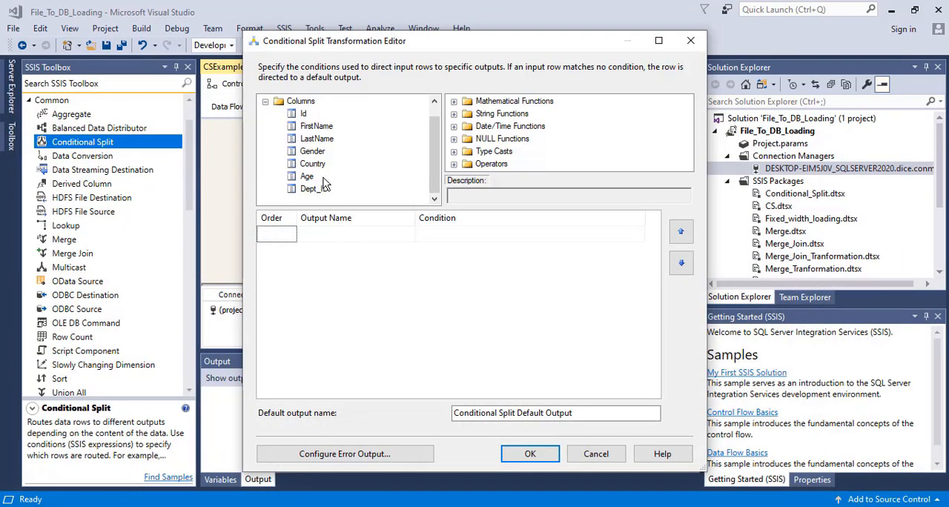
pyautogui.moveTo(312, 163); pyautogui.dragTo(433, 234)
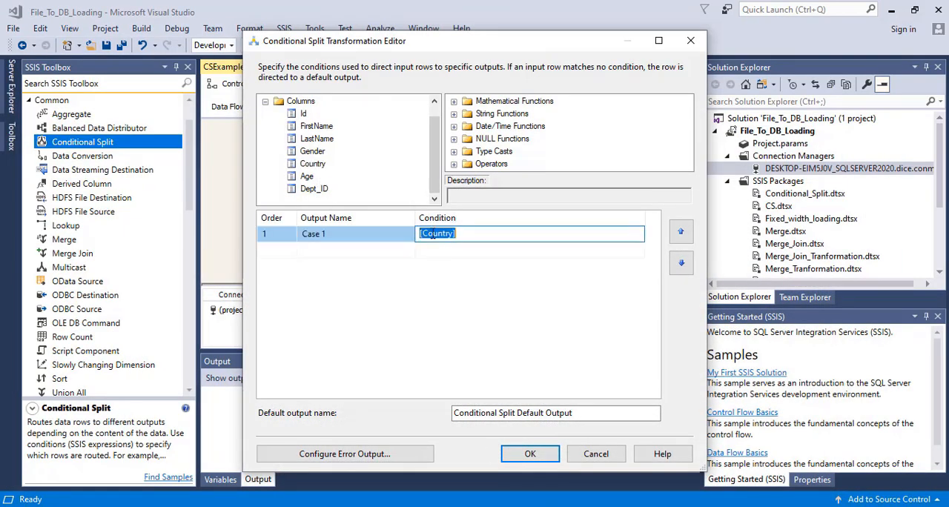
pyautogui.click(485, 238)
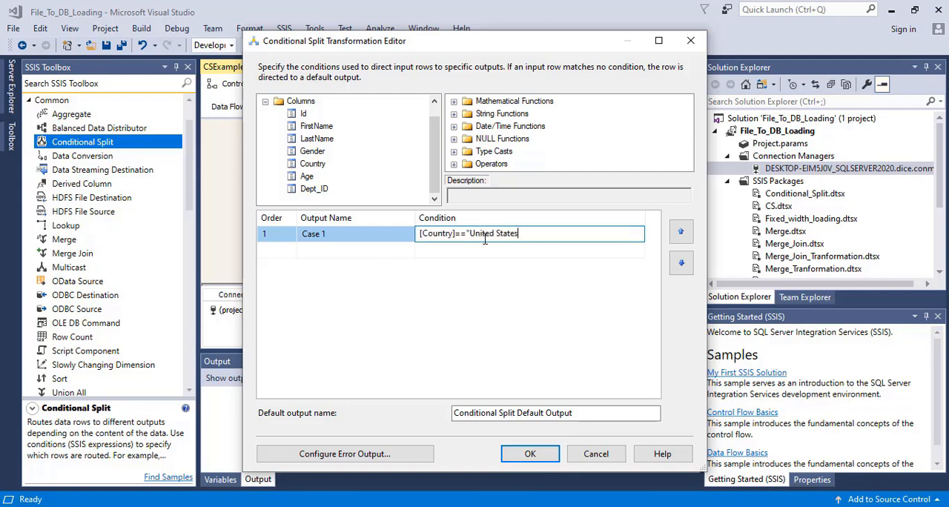
pyautogui.doubleClick(339, 234)
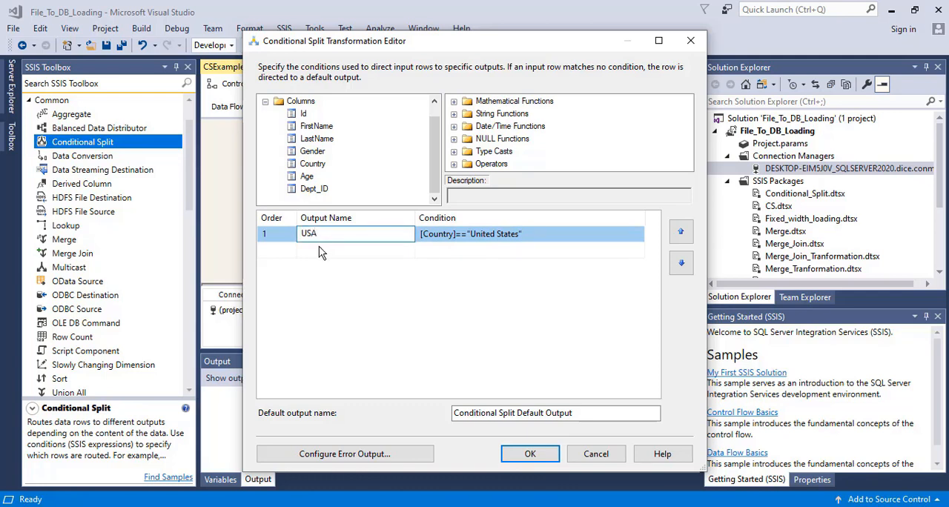
pyautogui.click(473, 249)
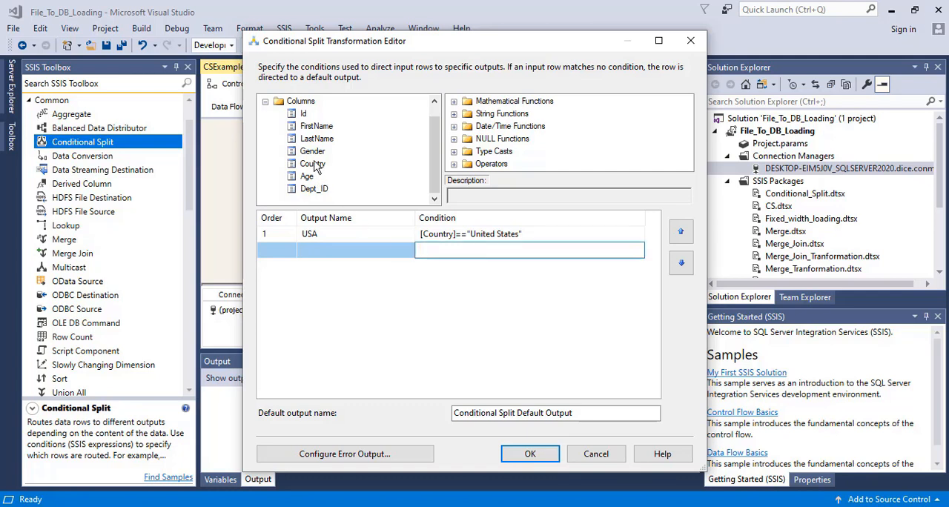
pyautogui.moveTo(311, 152); pyautogui.dragTo(461, 252)
pyautogui.moveTo(455, 252); pyautogui.dragTo(455, 253)
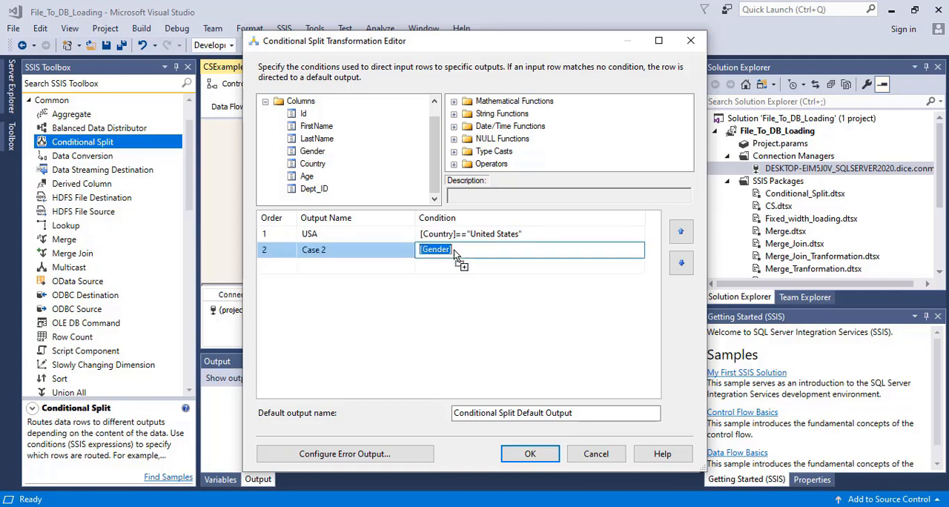
pyautogui.click(466, 252)
pyautogui.press('BackSpace')
pyautogui.press('BackSpace')
pyautogui.press('BackSpace')
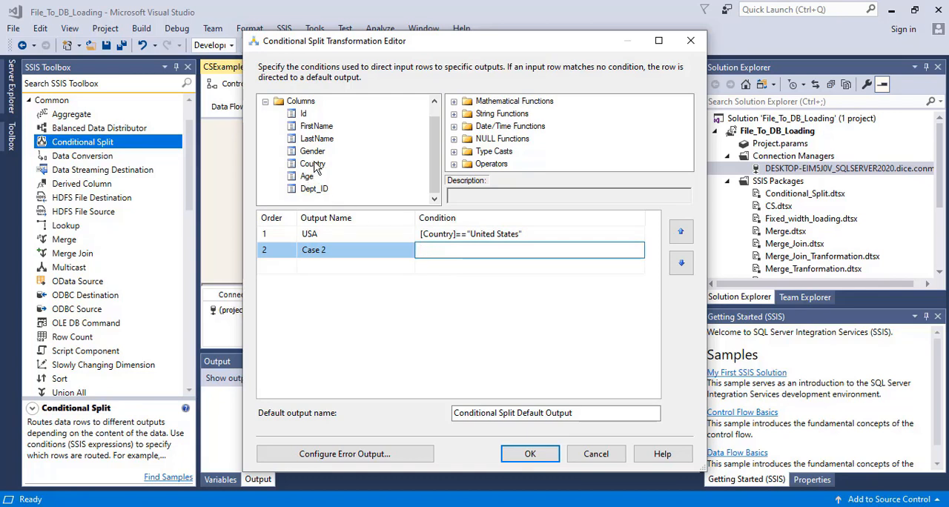
# Step: Define the second split output with the condition [Country]=="France" and name it France
pyautogui.moveTo(312, 163); pyautogui.dragTo(441, 255)
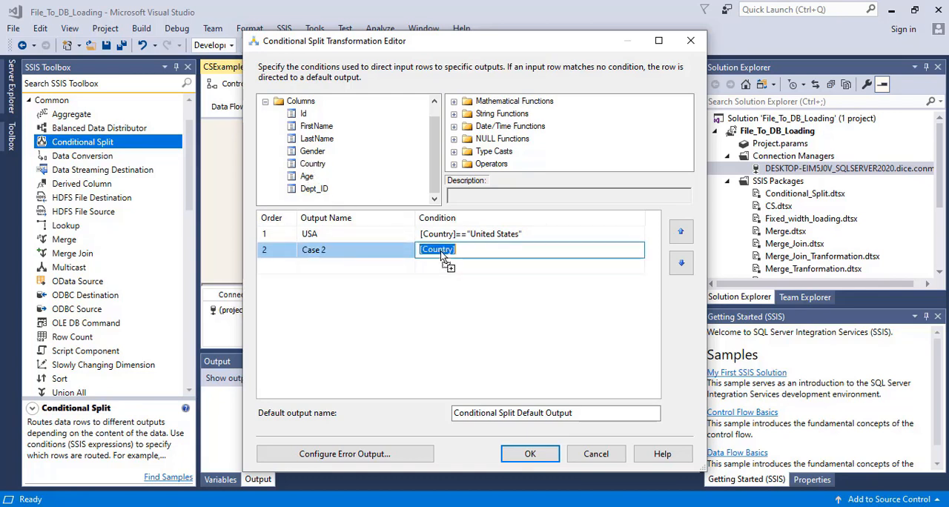
pyautogui.click(486, 251)
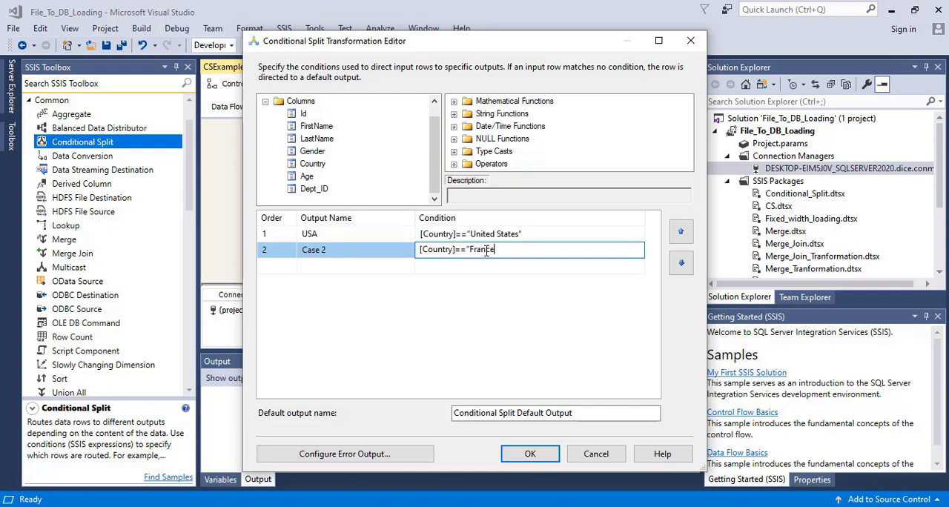
pyautogui.click(360, 251)
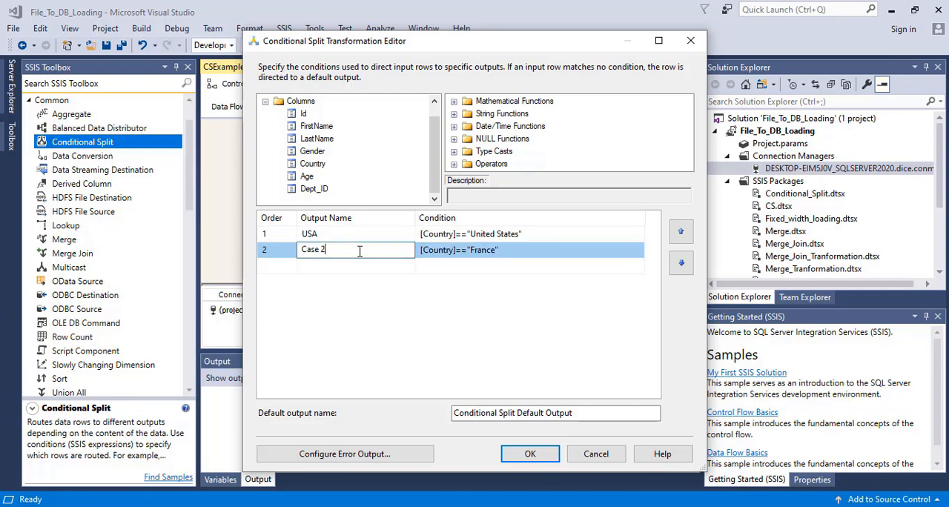
pyautogui.press('BackSpace')
# Step: Shorten the split's default output name to Default Output and apply the Conditional Split settings
pyautogui.click(584, 412)
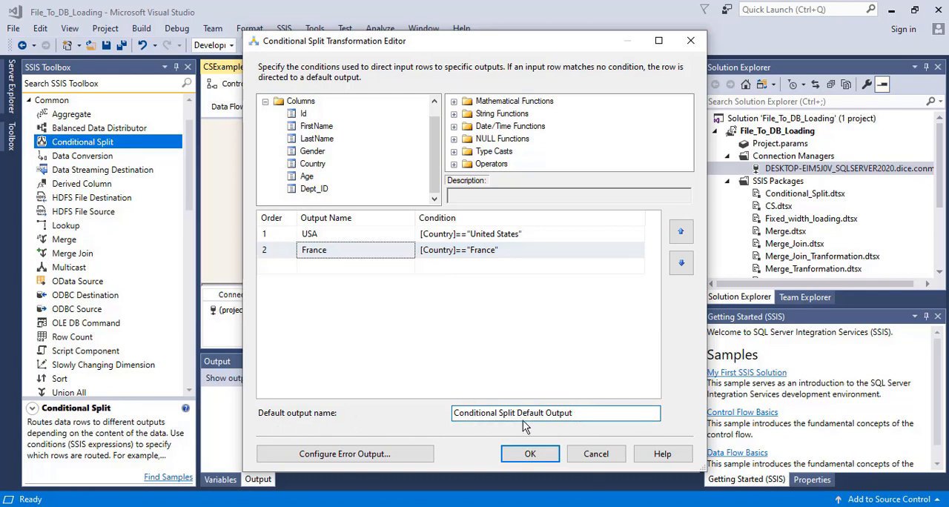
pyautogui.moveTo(519, 415); pyautogui.dragTo(449, 415)
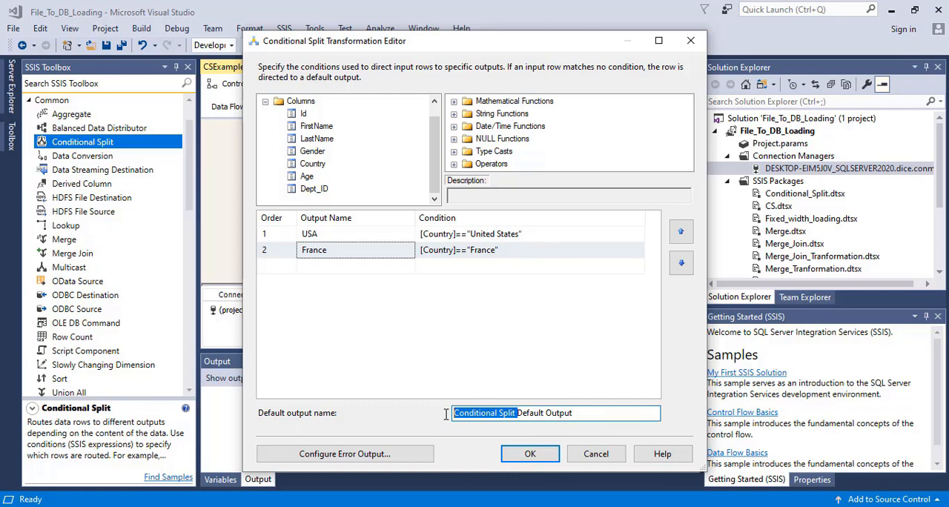
pyautogui.press('BackSpace')
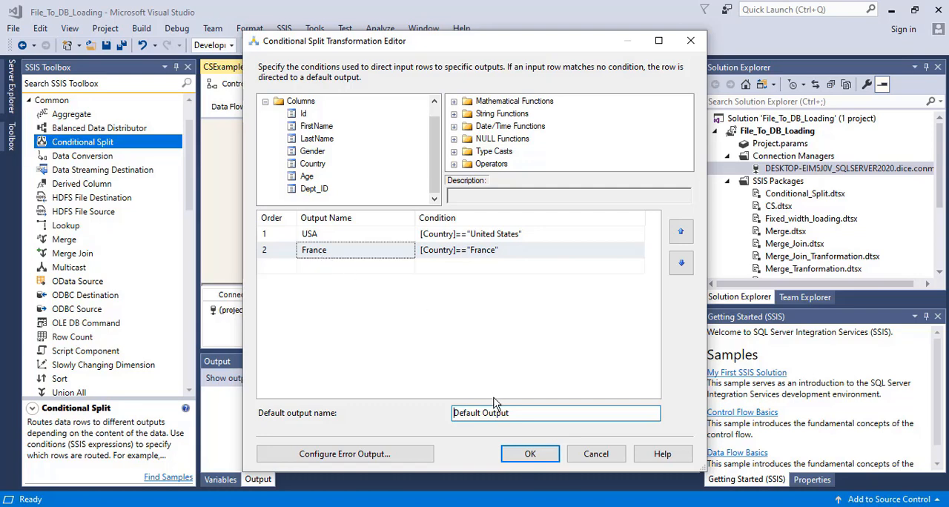
pyautogui.click(532, 458)
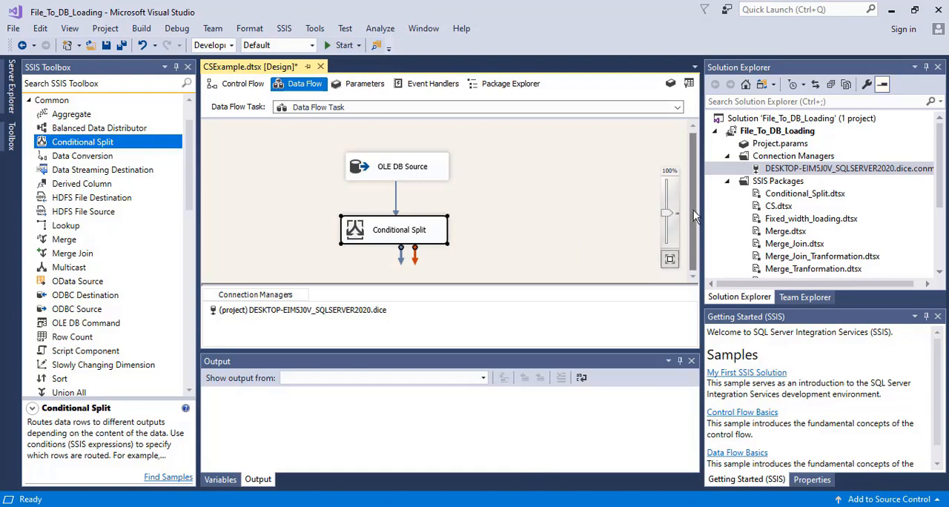
# Step: Add an OLE DB Destination to the data flow, below and slightly left of the Conditional Split
pyautogui.click(558, 246)
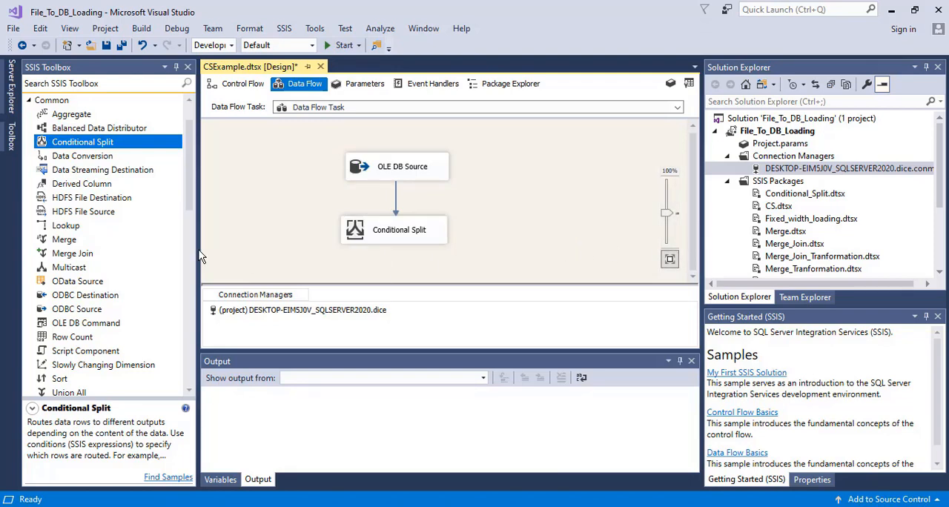
pyautogui.moveTo(192, 194); pyautogui.dragTo(188, 381)
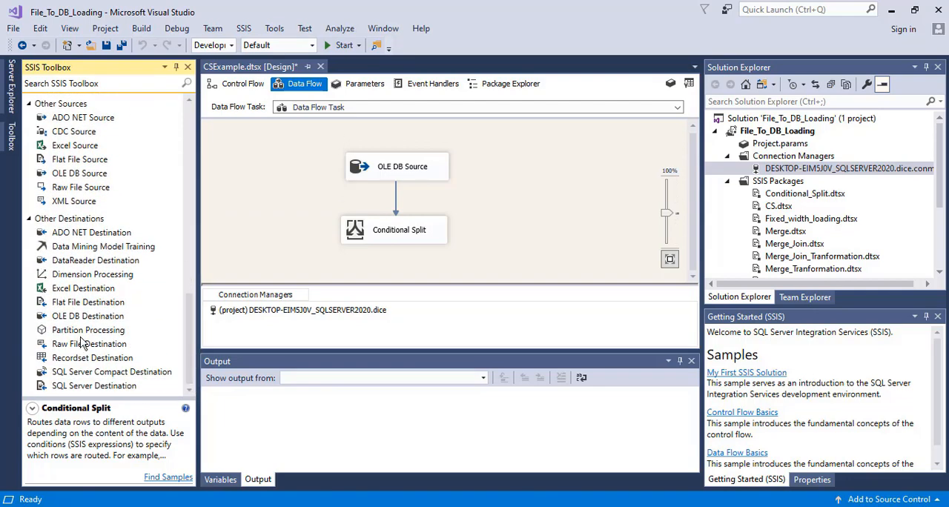
pyautogui.moveTo(71, 315); pyautogui.dragTo(308, 253)
# Step: Connect the Conditional Split's USA output to the OLE DB Destination Input
pyautogui.click(362, 218)
pyautogui.click(394, 212)
pyautogui.moveTo(400, 233); pyautogui.dragTo(373, 244)
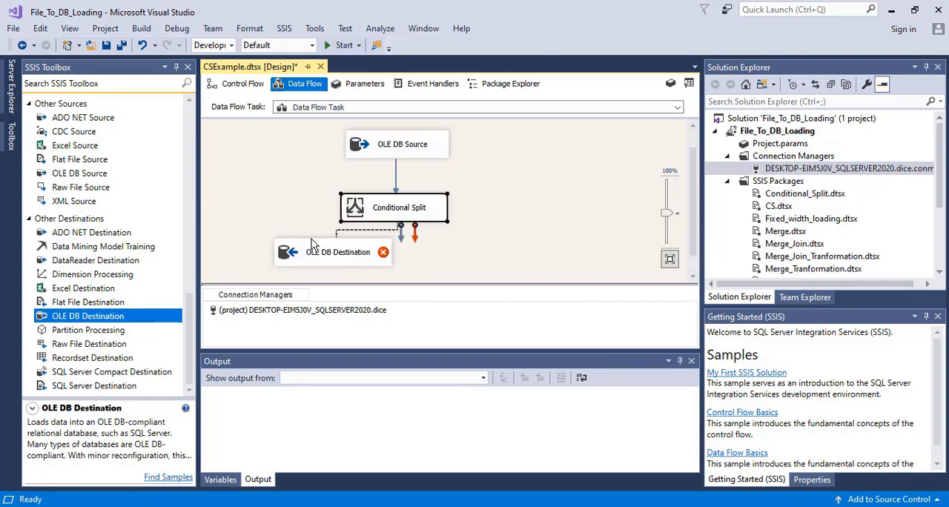
pyautogui.moveTo(312, 238); pyautogui.dragTo(313, 248)
pyautogui.click(397, 301)
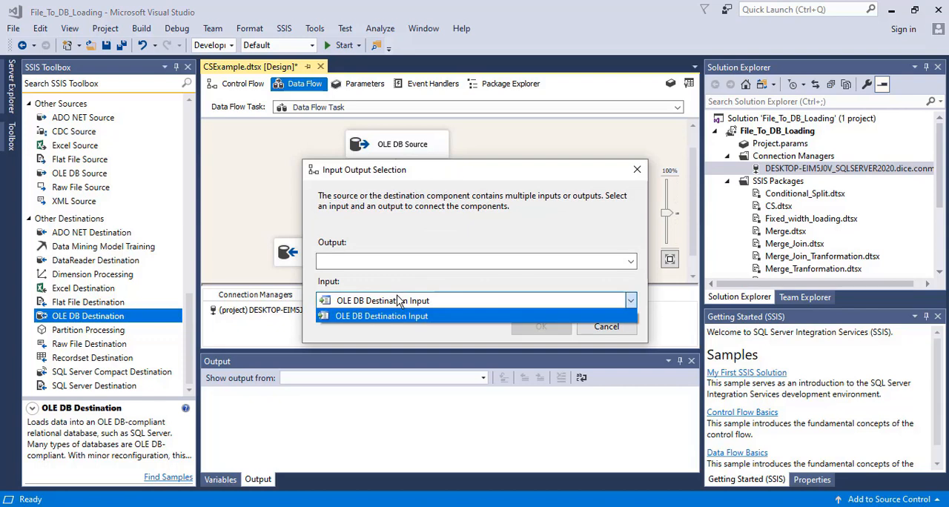
pyautogui.click(401, 261)
pyautogui.click(400, 262)
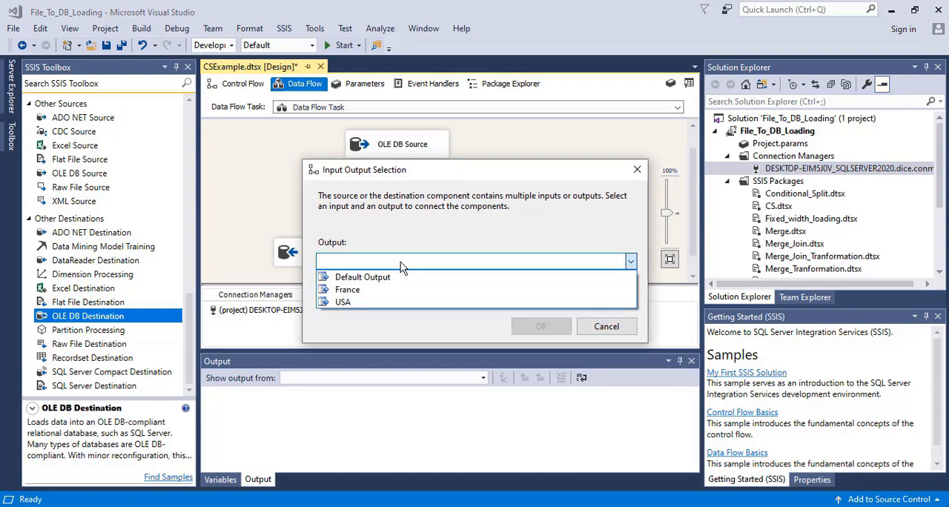
pyautogui.click(352, 302)
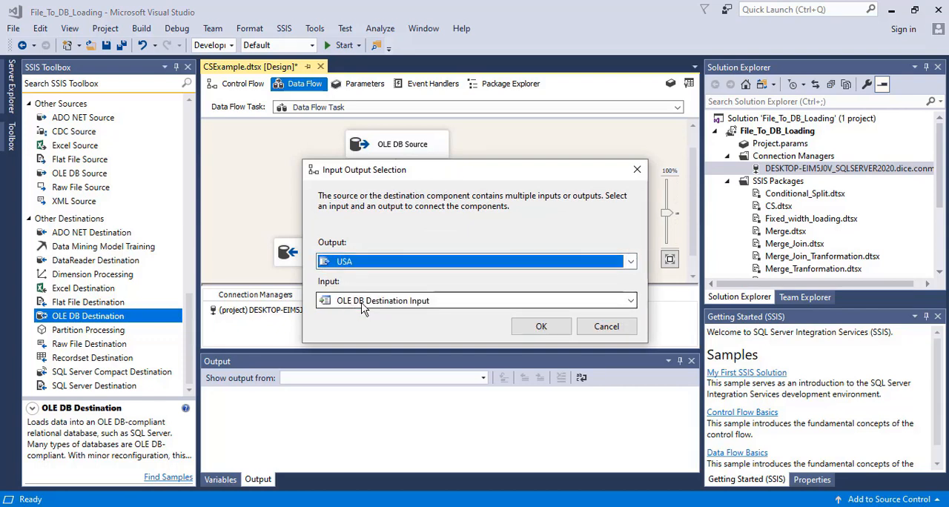
pyautogui.click(541, 328)
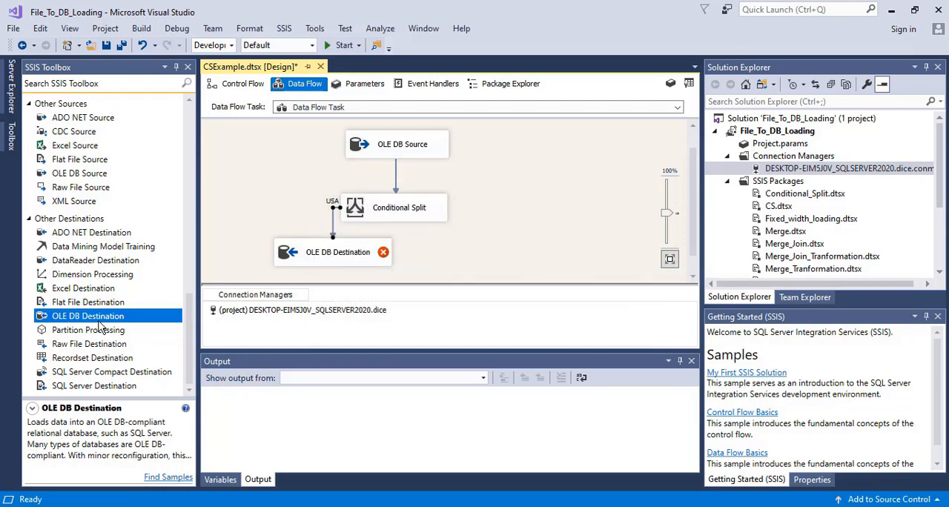
# Step: Add a second OLE DB Destination right of the first and connect the split's France output to it
pyautogui.moveTo(92, 320); pyautogui.dragTo(495, 254)
pyautogui.click(393, 213)
pyautogui.click(413, 262)
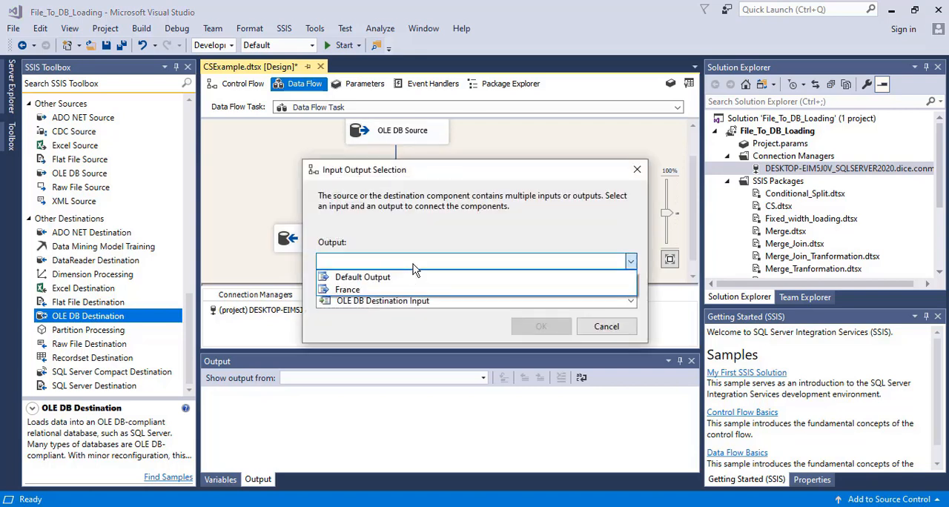
pyautogui.click(371, 290)
pyautogui.click(541, 326)
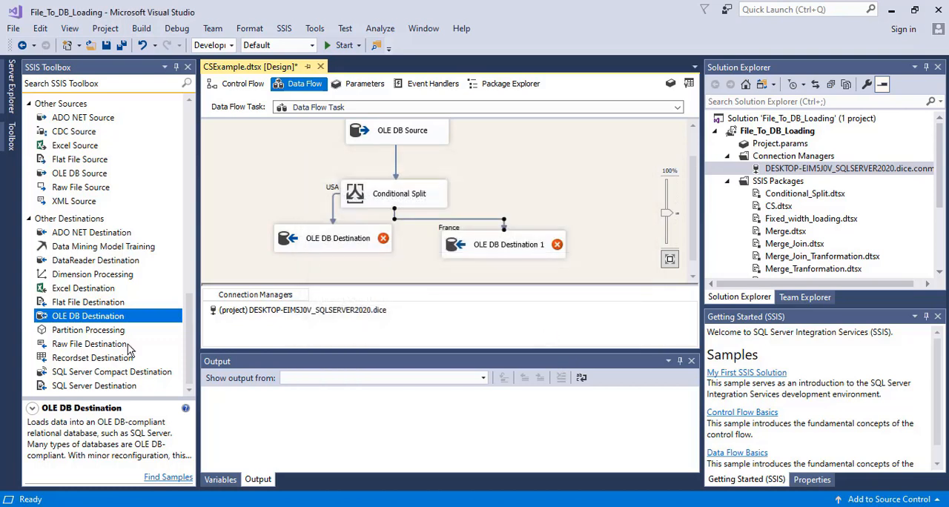
# Step: Add a third OLE DB Destination right of the second and connect the split's Default Output to it
pyautogui.moveTo(82, 316); pyautogui.dragTo(597, 248)
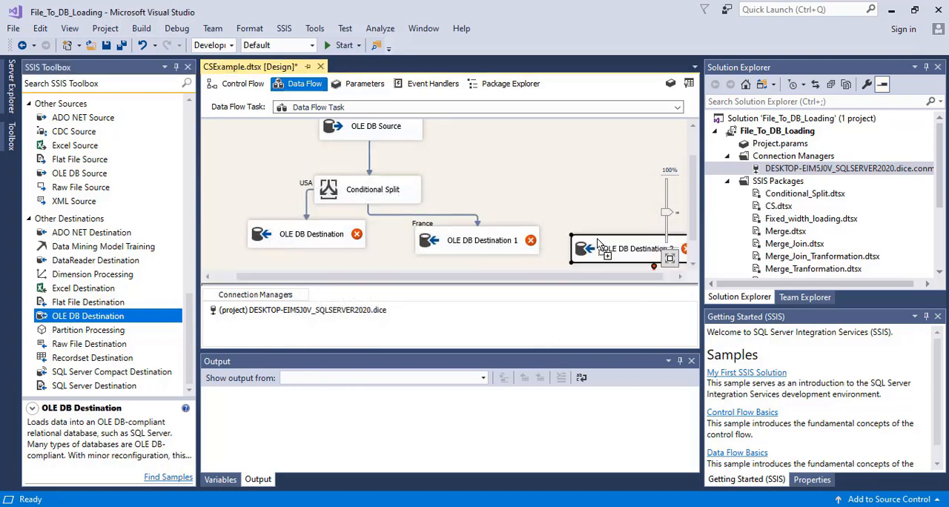
pyautogui.click(331, 204)
pyautogui.moveTo(375, 217); pyautogui.dragTo(623, 243)
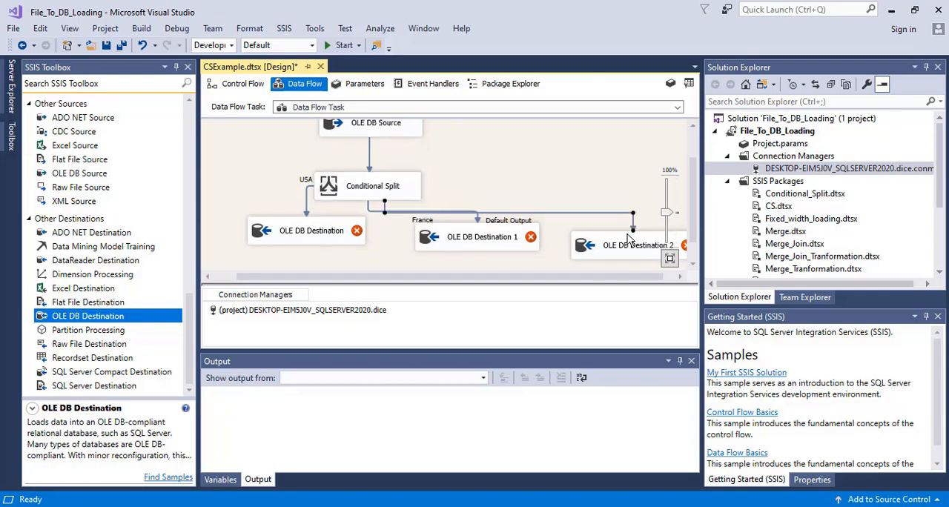
pyautogui.doubleClick(619, 245)
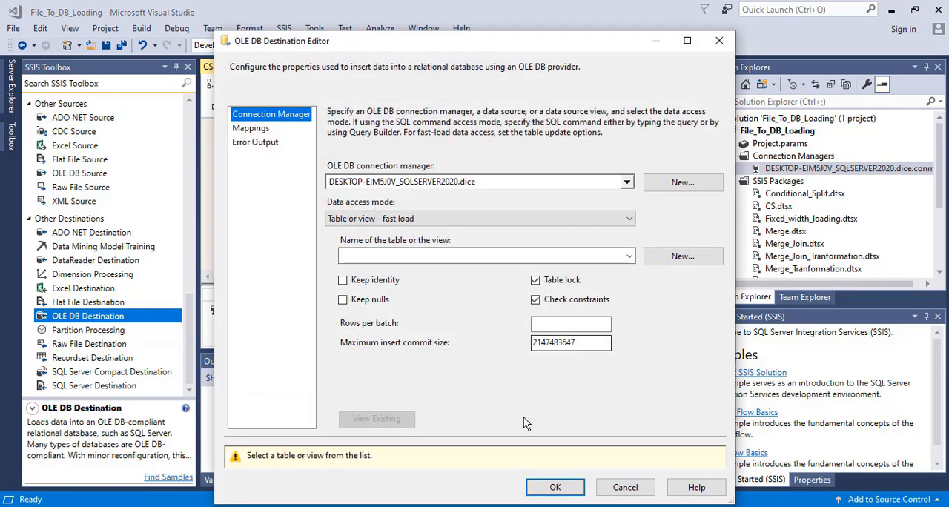
pyautogui.click(621, 485)
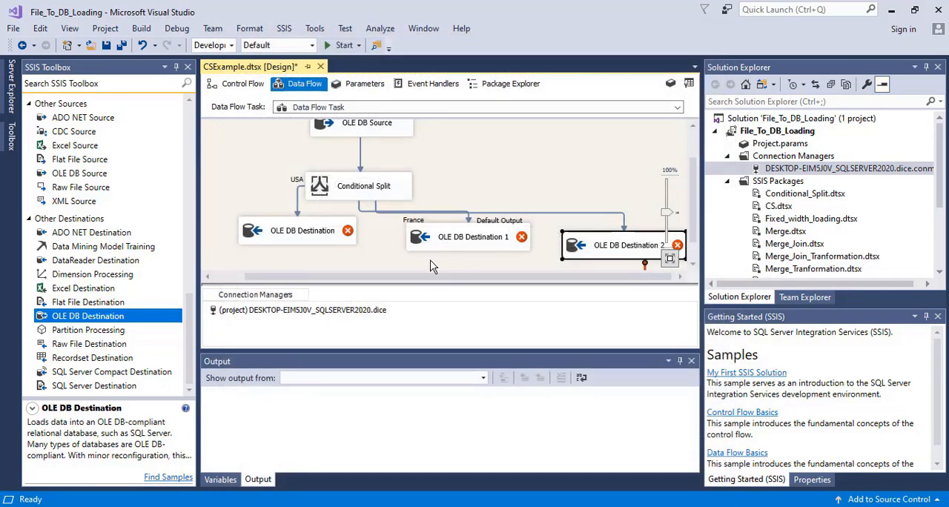
# Step: Rearrange the three OLE DB Destinations into a spaced row beneath the Conditional Split
pyautogui.click(355, 264)
pyautogui.moveTo(273, 226); pyautogui.dragTo(247, 240)
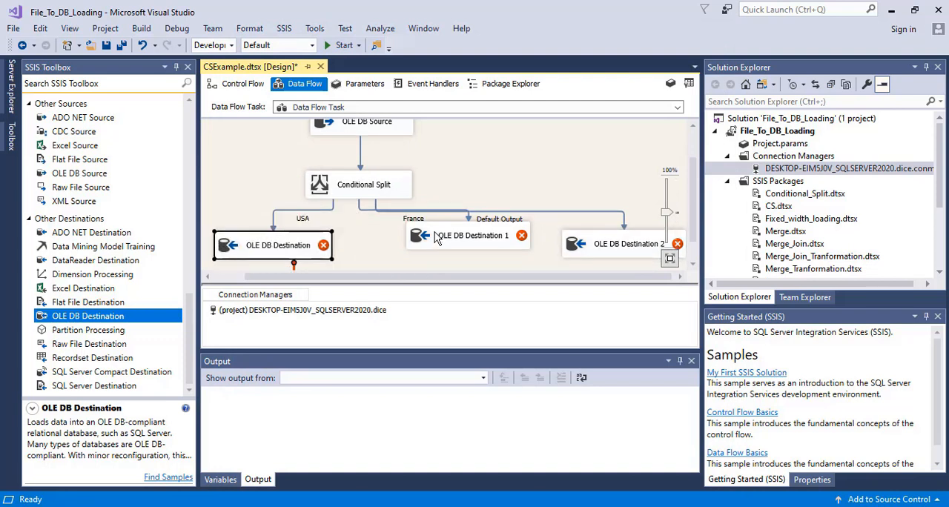
pyautogui.moveTo(437, 239); pyautogui.dragTo(384, 251)
pyautogui.moveTo(587, 243); pyautogui.dragTo(541, 249)
# Step: Review the output names and conditions defined in the Conditional Split
pyautogui.click(408, 192)
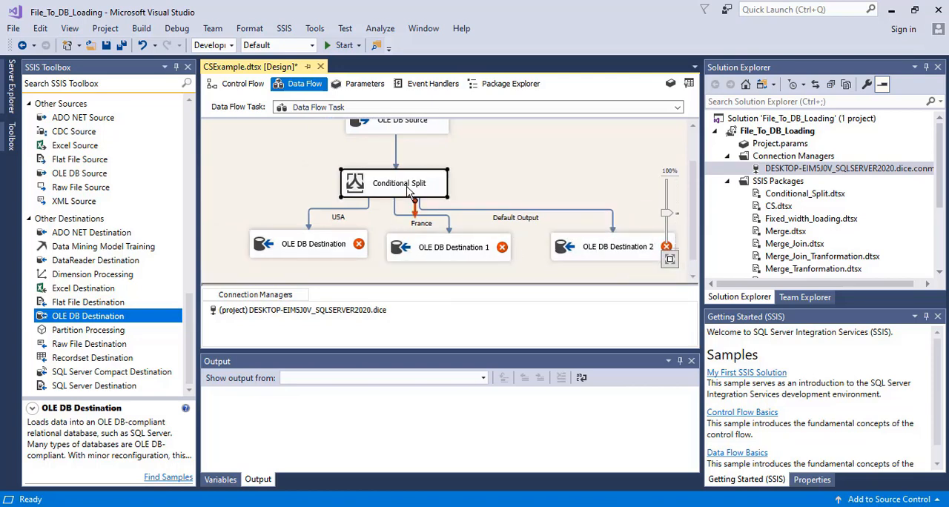
pyautogui.doubleClick(407, 191)
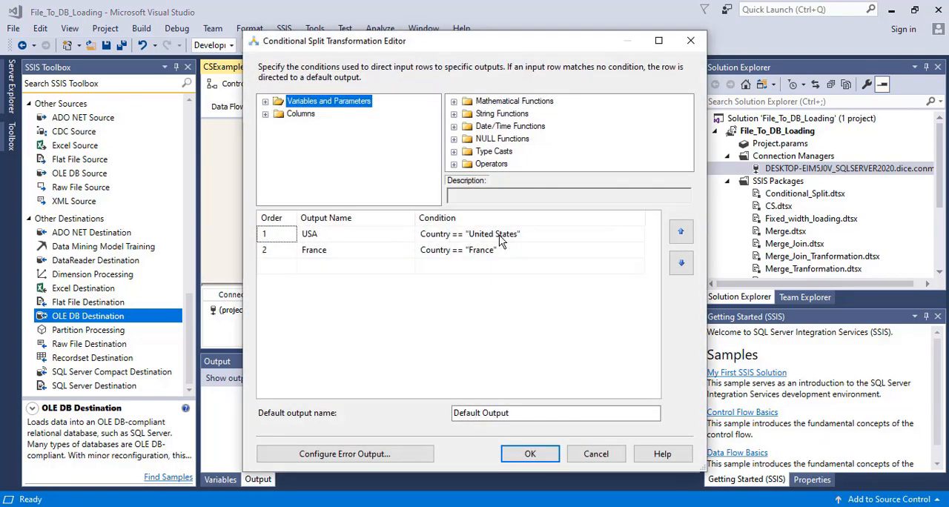
pyautogui.click(530, 454)
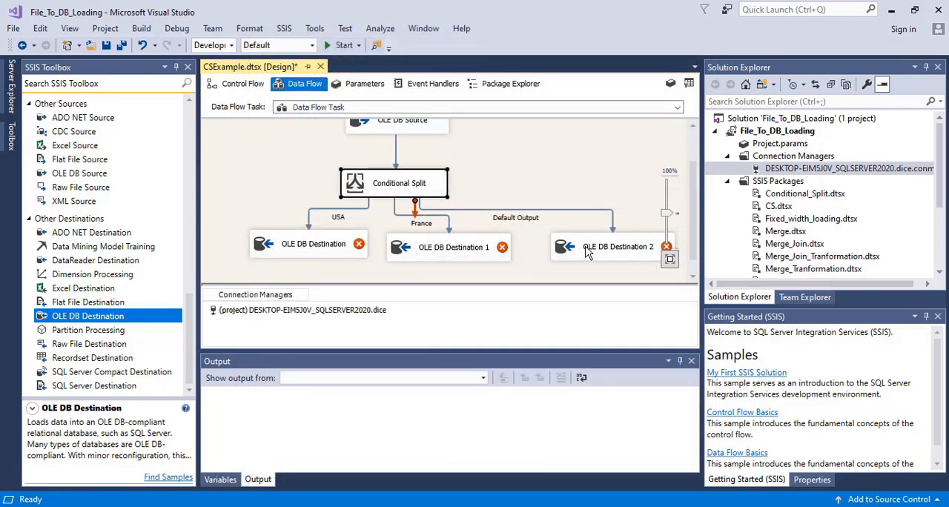
# Step: Shift the OLE DB Destination fed by the Default Output slightly right and up
pyautogui.moveTo(585, 252); pyautogui.dragTo(603, 243)
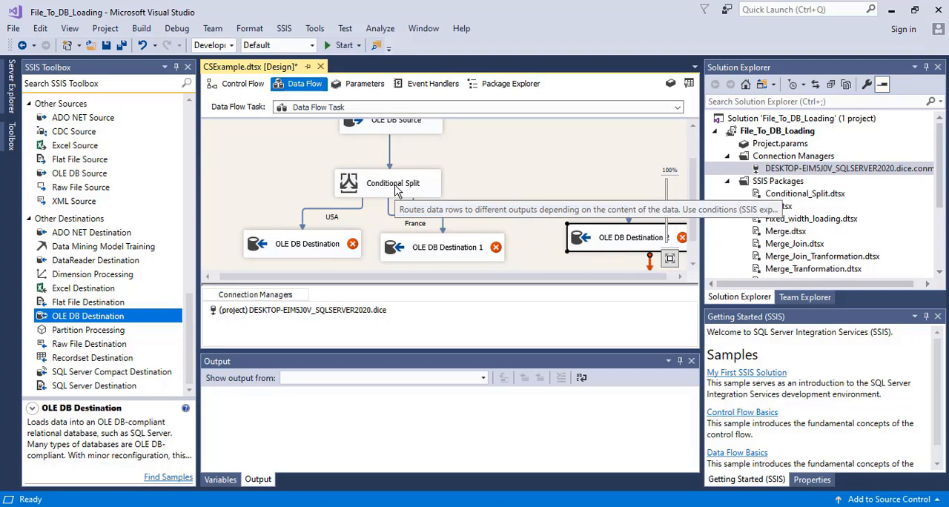
# Step: Create a table named OLE DB USA as the target of the USA output's destination and accept the matching column mappings
pyautogui.doubleClick(258, 242)
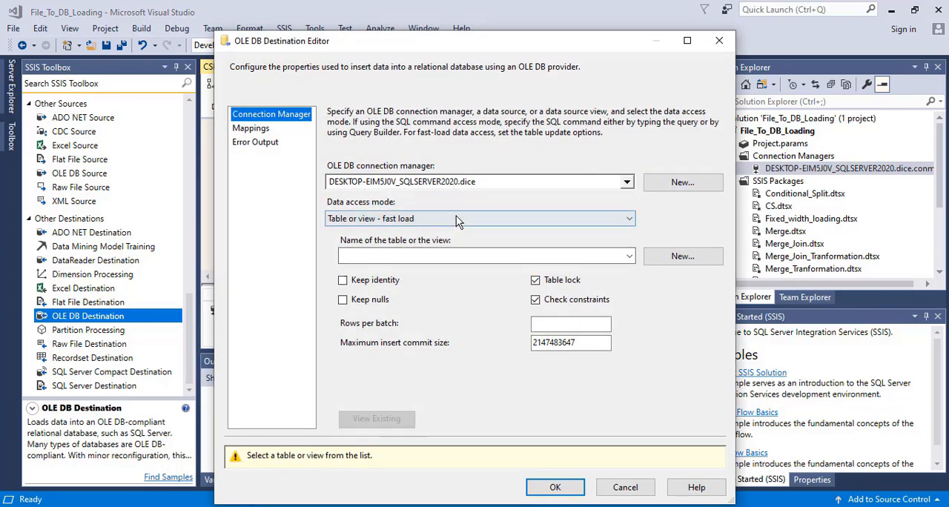
pyautogui.click(485, 257)
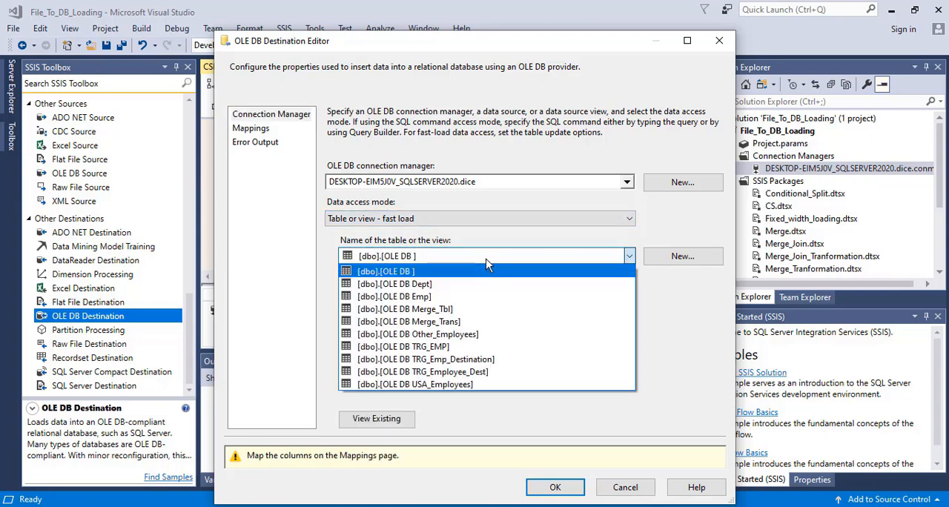
pyautogui.click(673, 337)
pyautogui.click(677, 257)
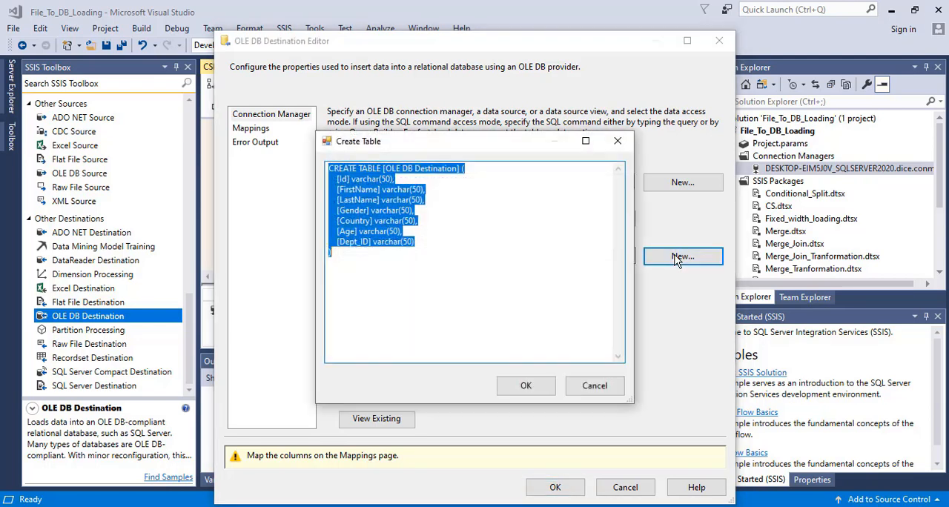
pyautogui.click(450, 217)
pyautogui.doubleClick(442, 169)
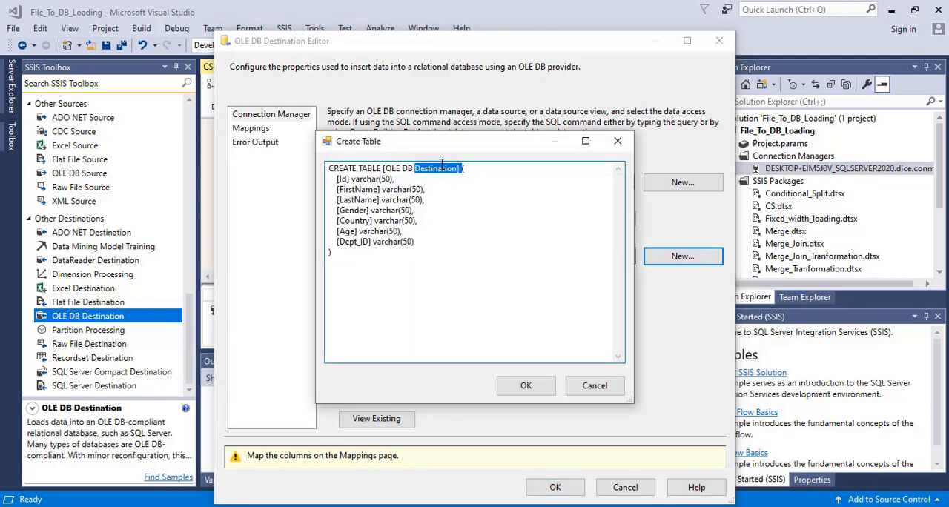
pyautogui.write('USA')
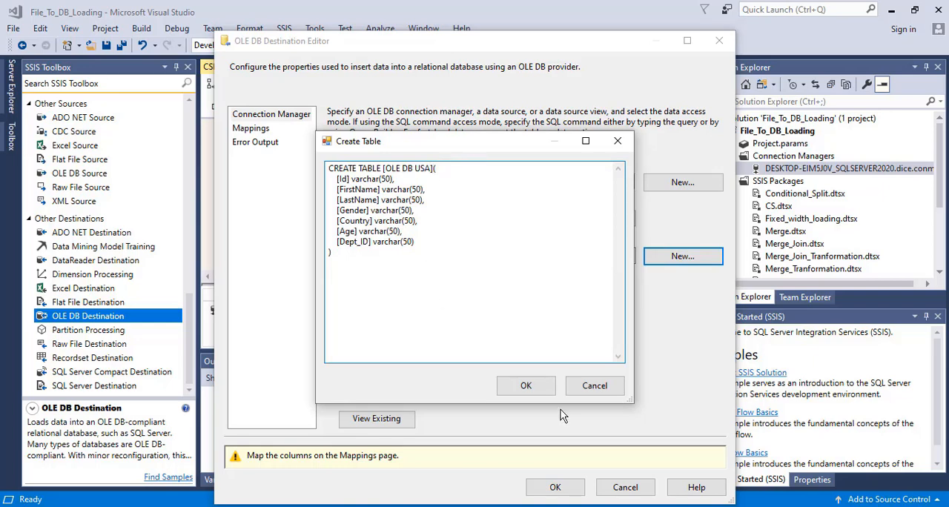
pyautogui.click(527, 384)
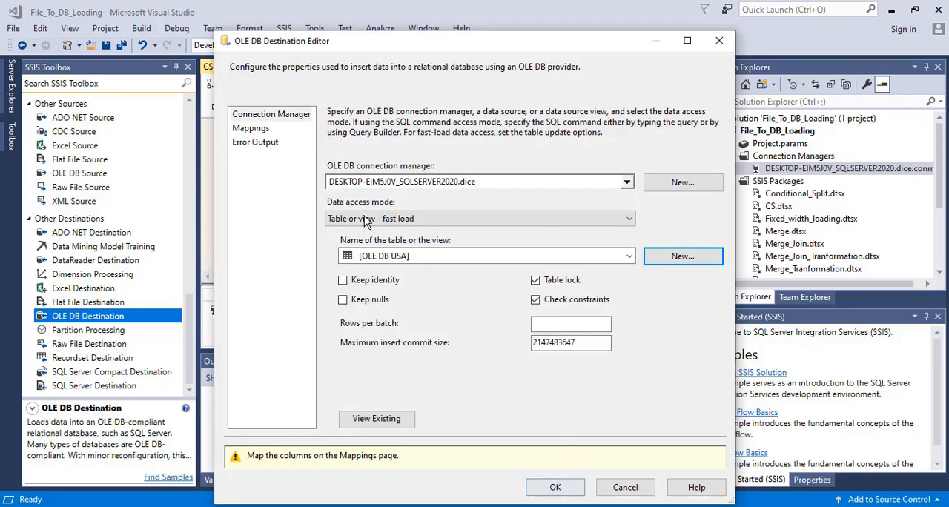
pyautogui.click(252, 129)
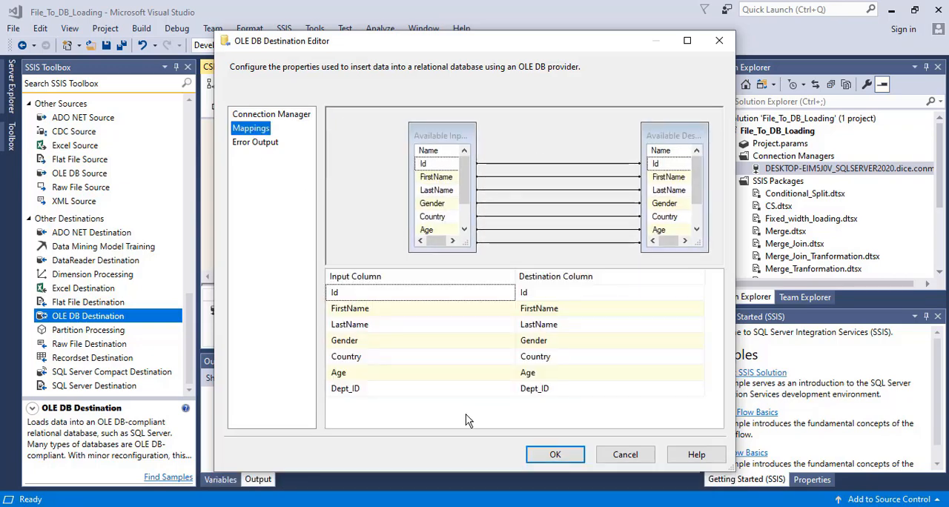
pyautogui.click(546, 452)
# Step: Create a table named OLE DB France as the target of the France output's destination
pyautogui.doubleClick(404, 246)
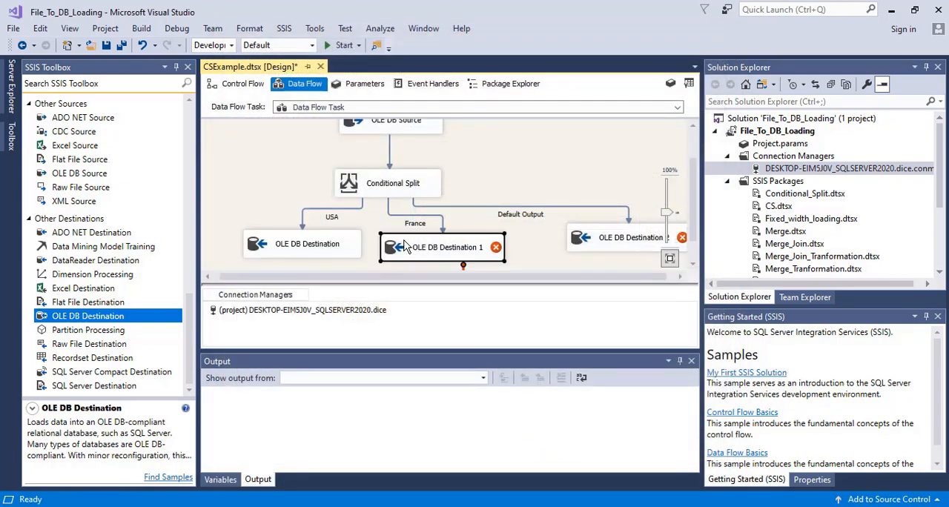
pyautogui.click(660, 261)
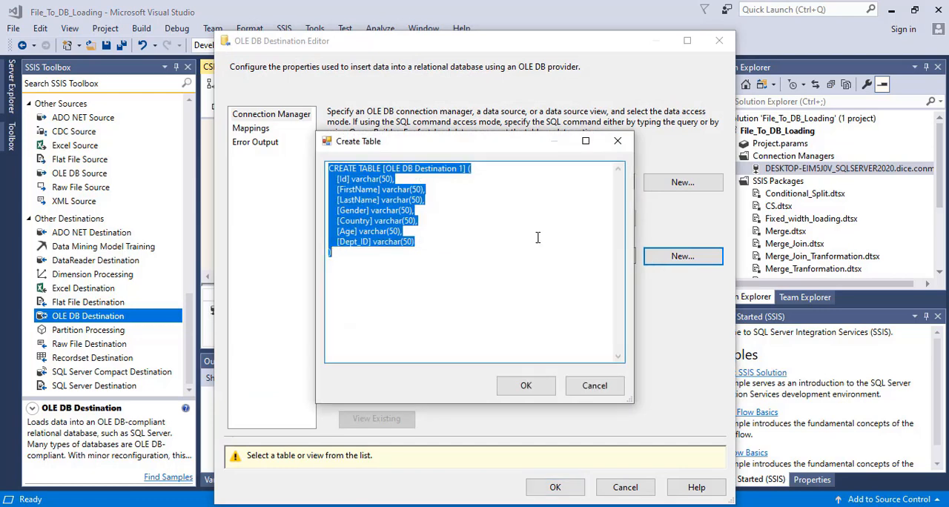
pyautogui.click(445, 169)
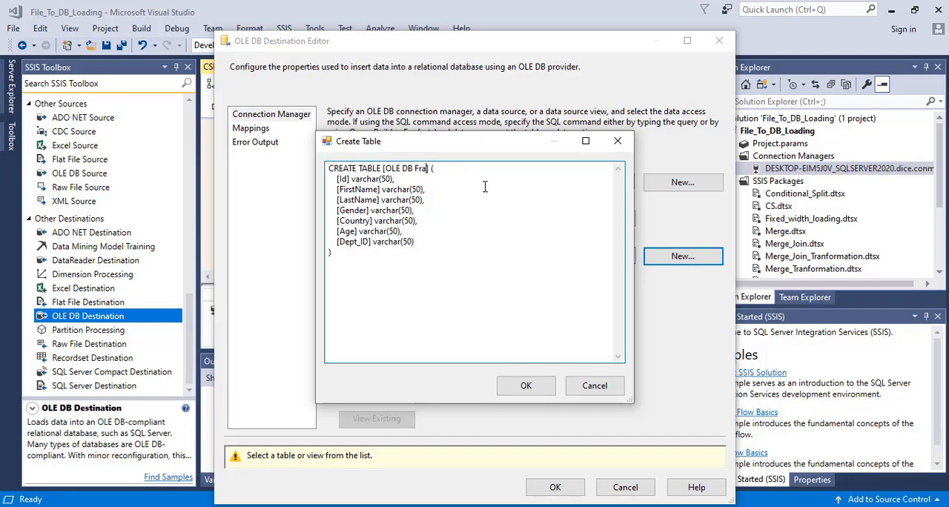
pyautogui.click(525, 386)
pyautogui.click(556, 488)
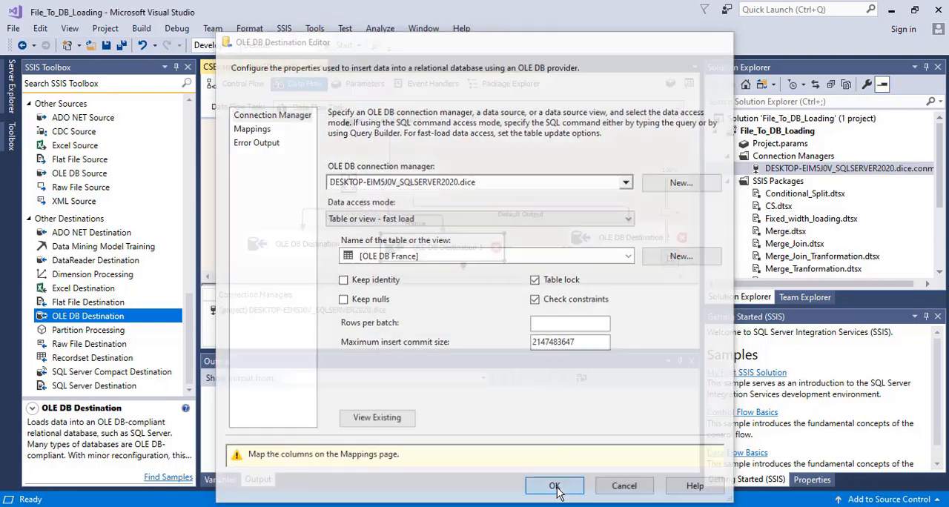
# Step: Create a table named OLE DB Default as the target of the Default Output's destination
pyautogui.click(613, 245)
pyautogui.doubleClick(614, 245)
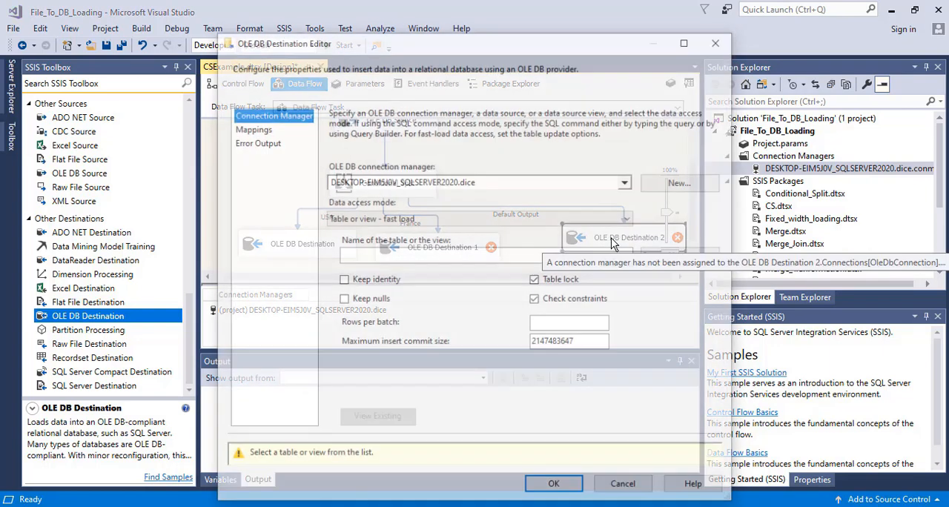
pyautogui.click(695, 257)
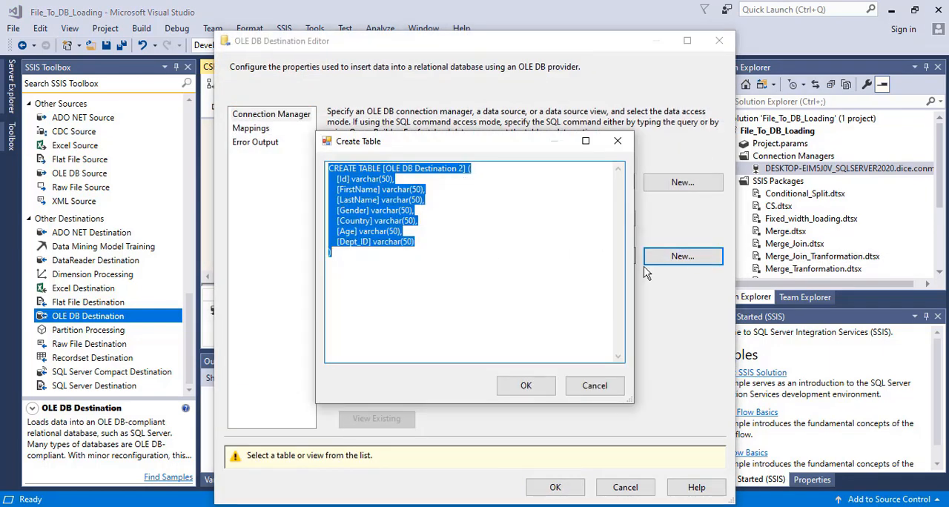
pyautogui.click(467, 192)
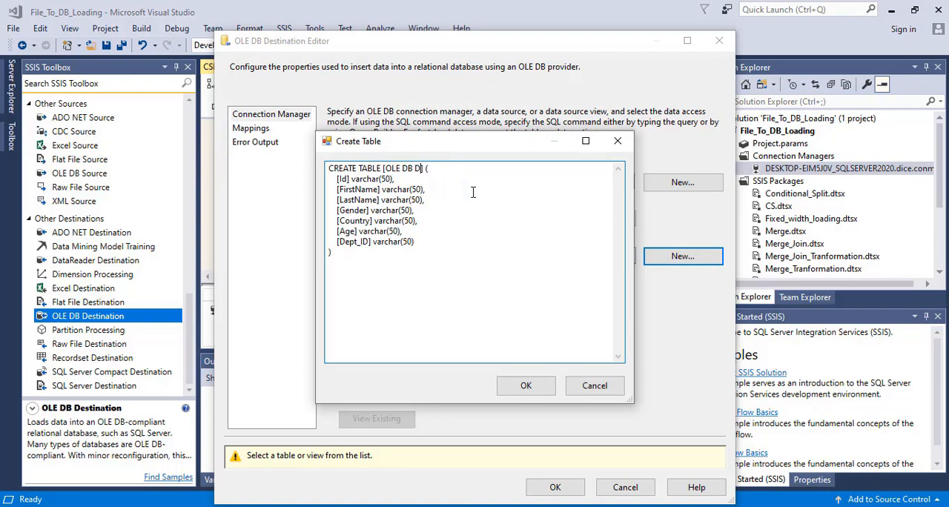
pyautogui.write('eafaul')
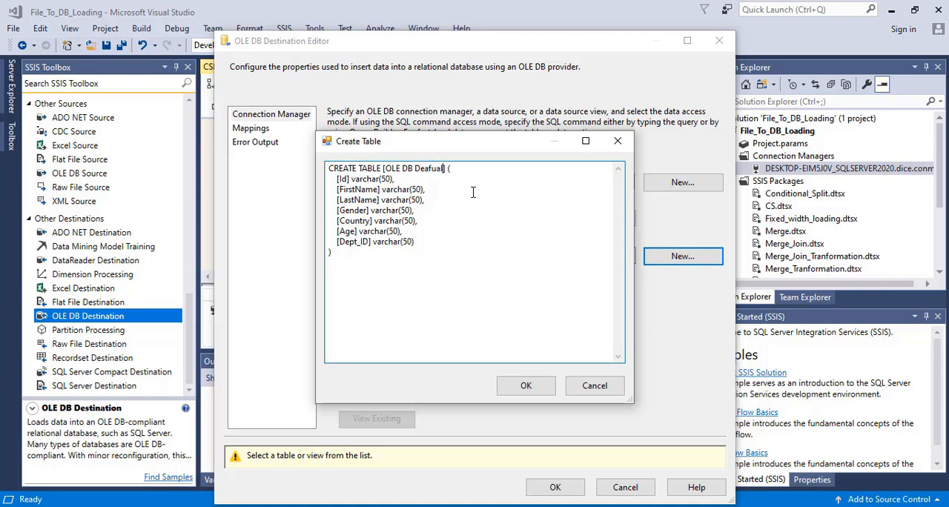
pyautogui.press('BackSpace')
pyautogui.press('BackSpace')
pyautogui.press('BackSpace')
pyautogui.click(528, 385)
pyautogui.click(555, 487)
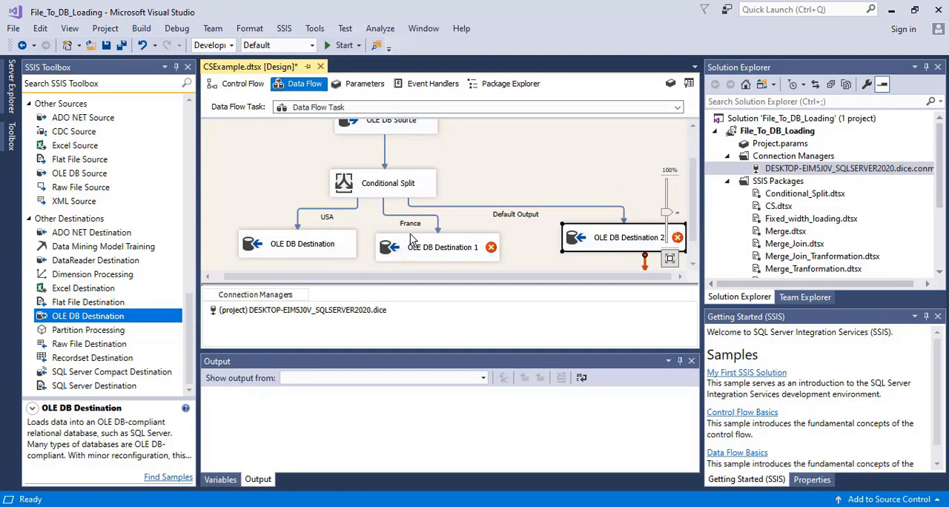
# Step: Save the CSExample package and try to run it
pyautogui.moveTo(416, 242)
pyautogui.click(333, 49)
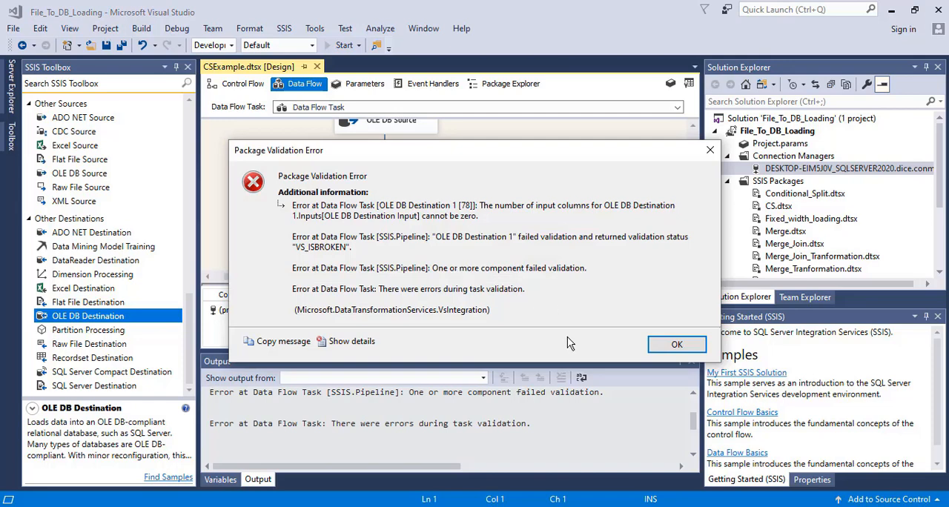
pyautogui.click(674, 344)
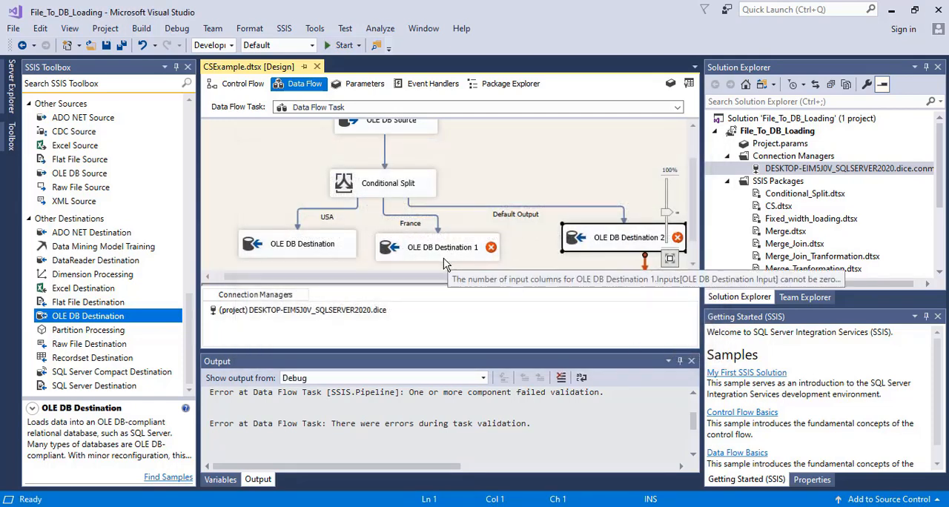
# Step: Examine the validation messages in the debug output and the connection settings of the France and Default Output destinations
pyautogui.click(419, 249)
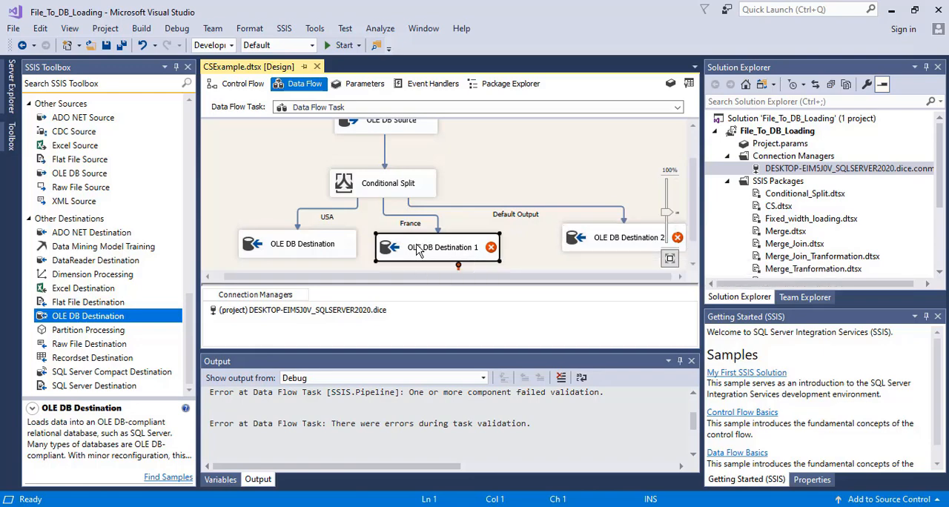
pyautogui.doubleClick(419, 250)
pyautogui.doubleClick(570, 236)
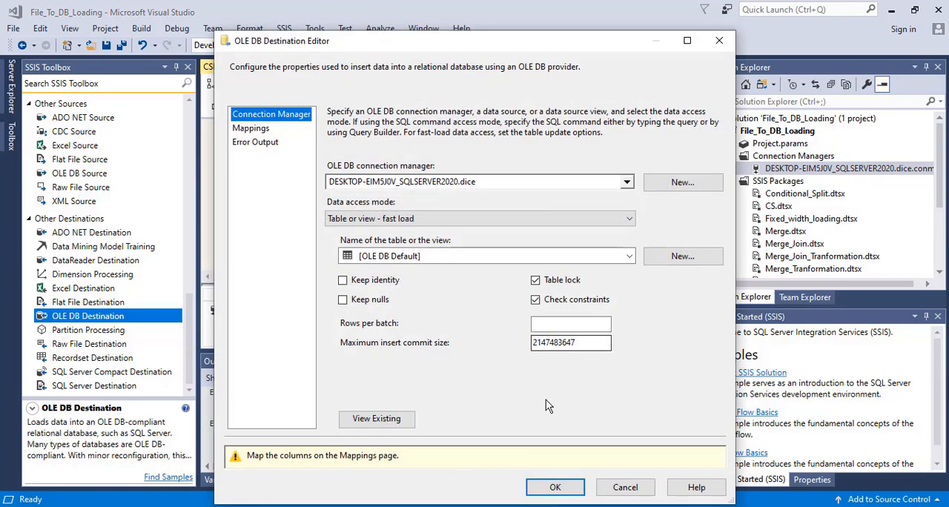
pyautogui.click(555, 487)
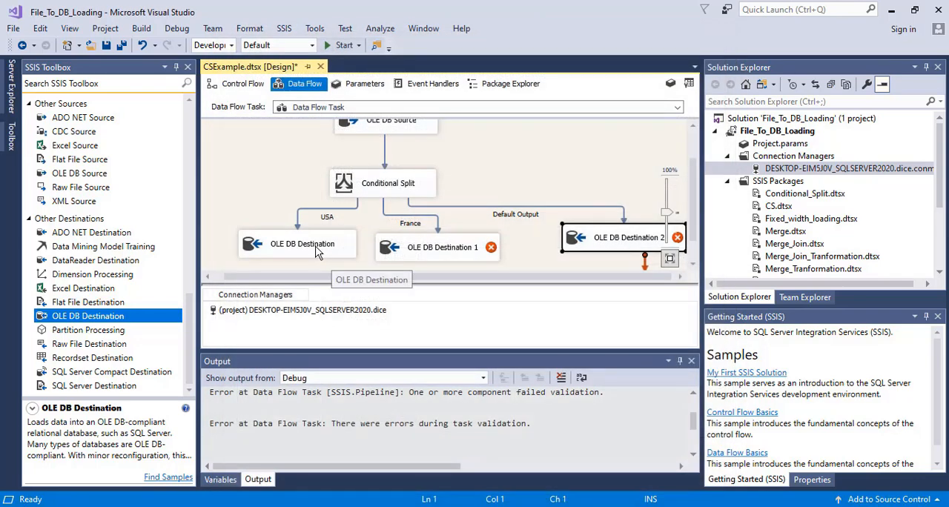
pyautogui.click(317, 252)
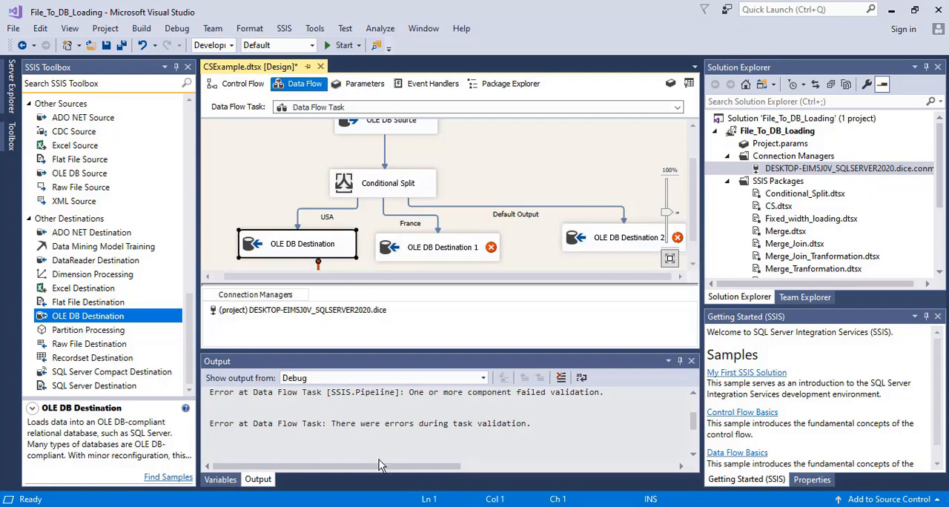
pyautogui.click(693, 425)
pyautogui.scroll(1, 695, 425)
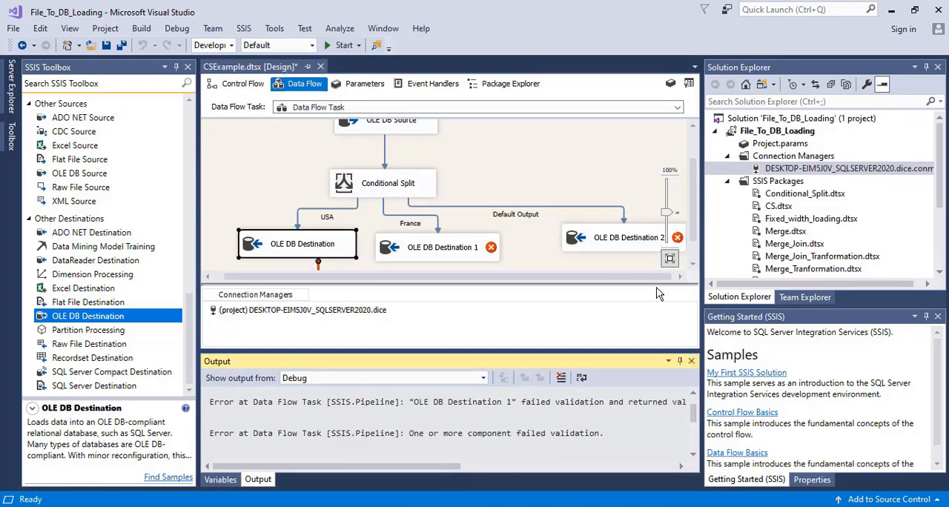
# Step: Map the input columns of the France output's destination to the same-named columns of the OLE DB France table
pyautogui.doubleClick(460, 247)
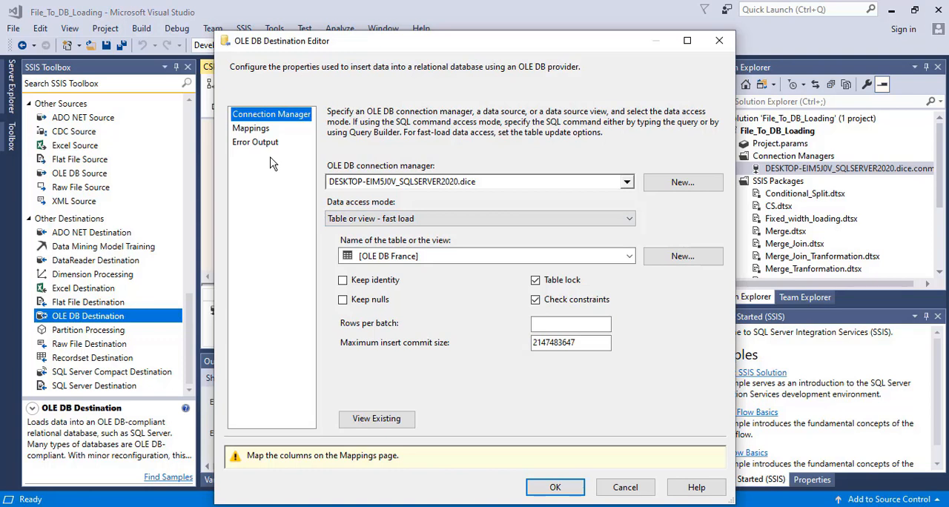
pyautogui.click(256, 130)
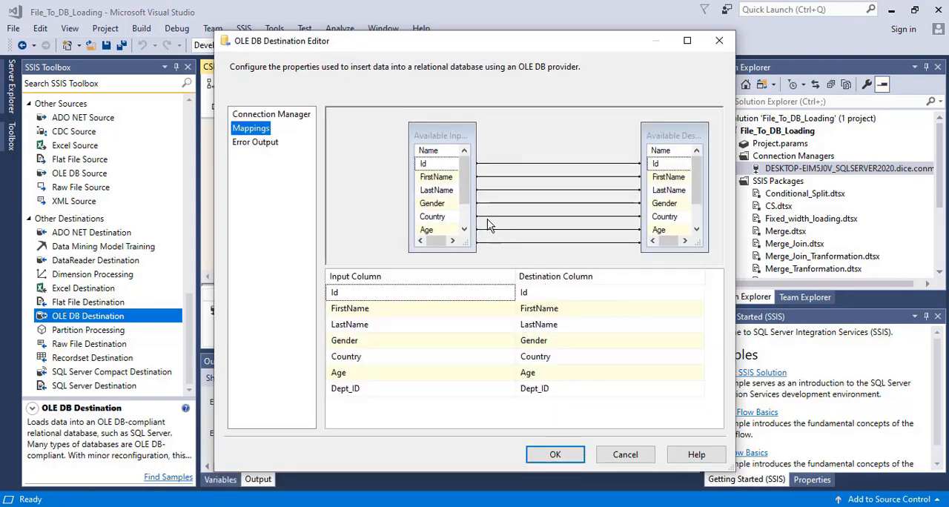
pyautogui.scroll(-2, 469, 201)
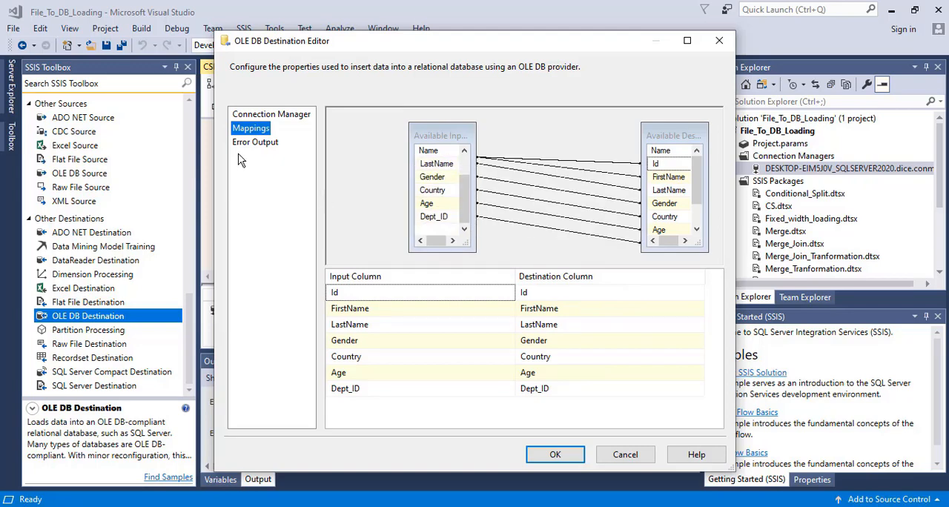
pyautogui.click(558, 458)
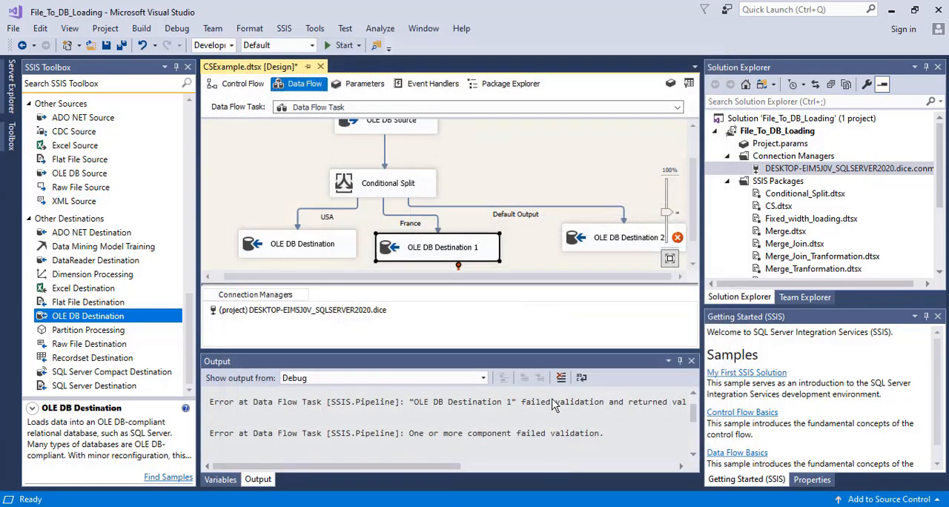
# Step: Map the input columns of the Default Output's destination to the same-named columns of the OLE DB Default table
pyautogui.doubleClick(609, 243)
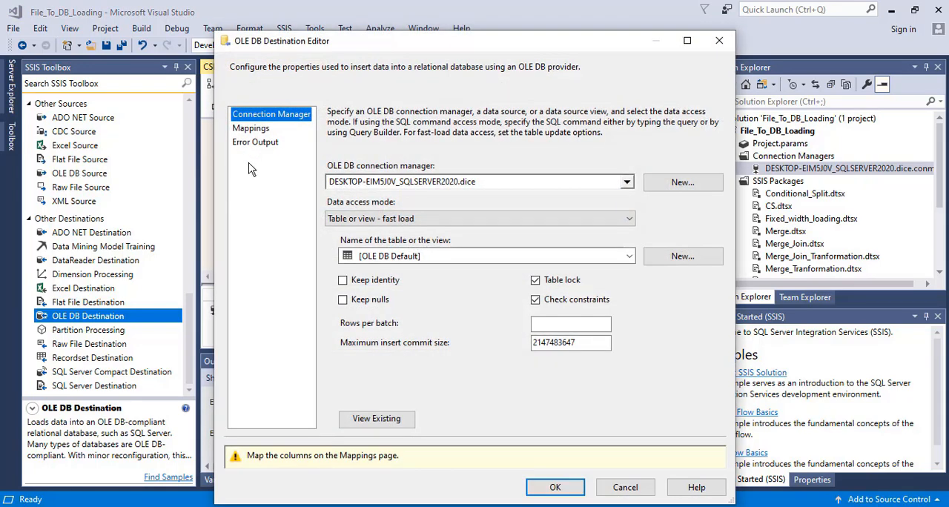
pyautogui.click(250, 129)
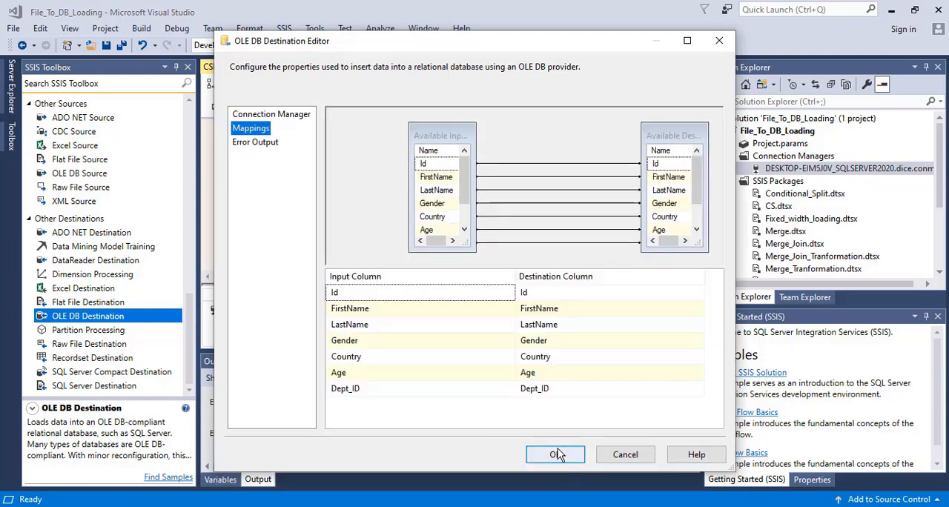
pyautogui.click(557, 455)
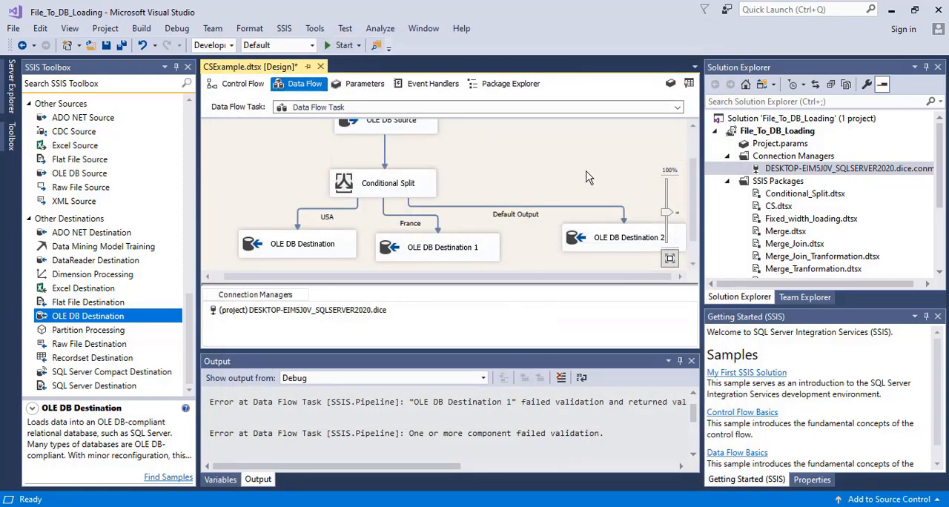
# Step: Save the CSExample package and run it in debug mode with the completed mappings
pyautogui.hotkey('ctrl', 's')
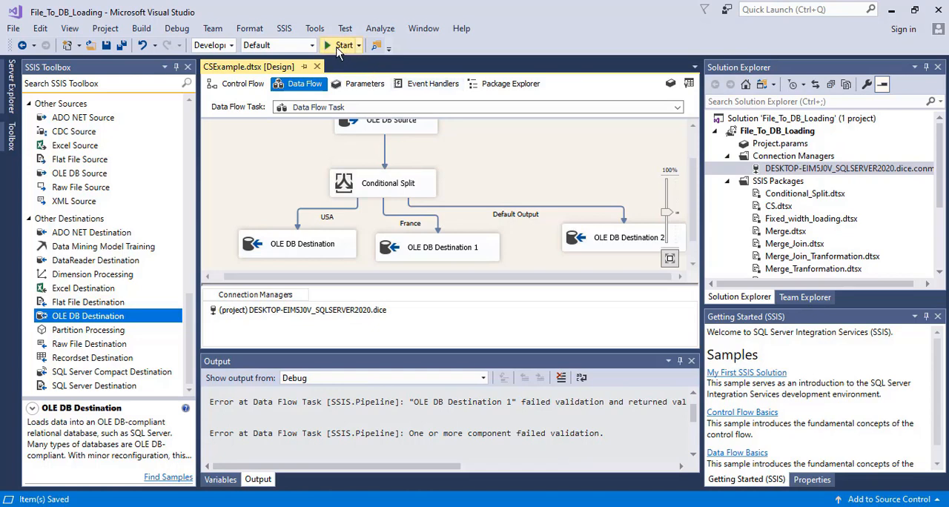
pyautogui.click(339, 46)
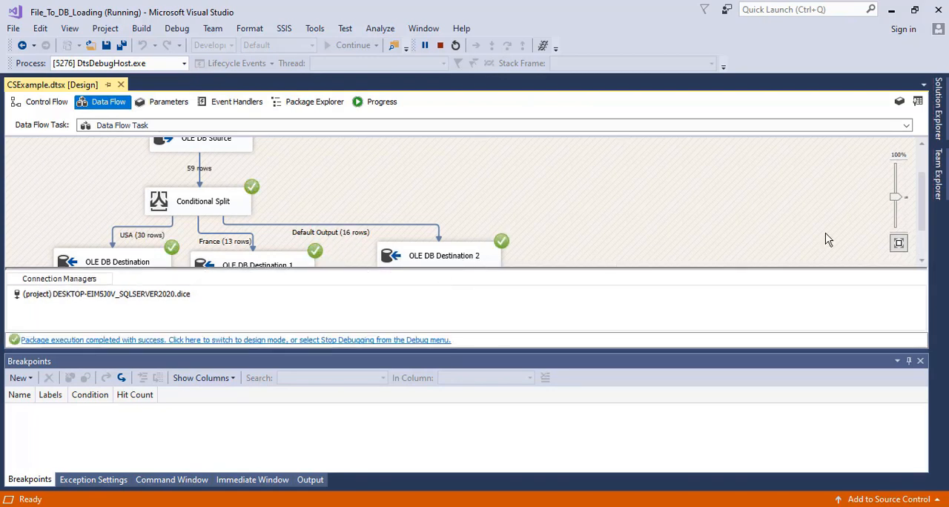
# Step: Switch to SQL Server Management Studio, refresh the dice database and expand its list of tables
pyautogui.moveTo(920, 218); pyautogui.dragTo(923, 242)
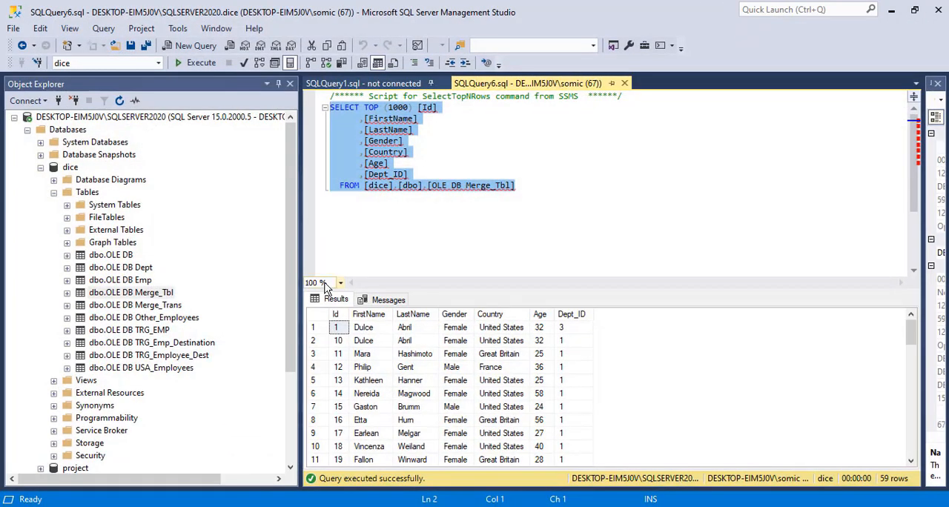
pyautogui.click(63, 167)
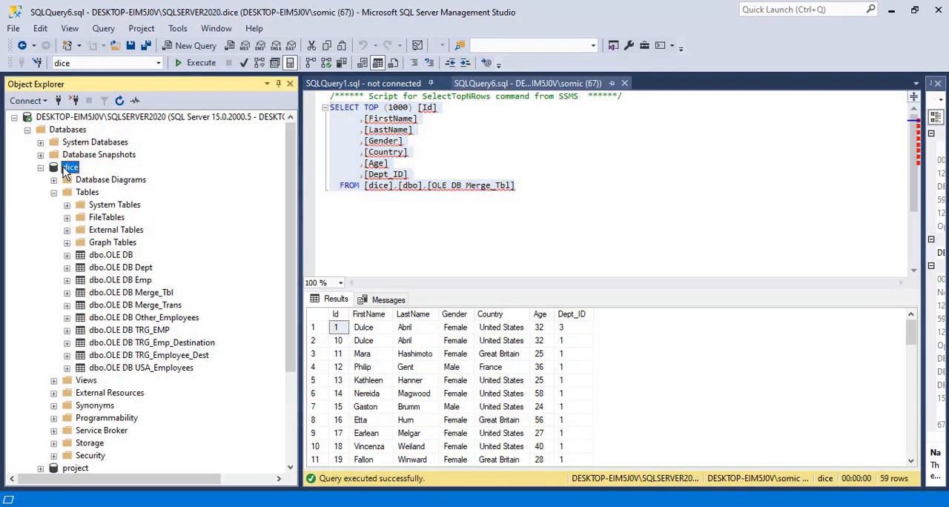
pyautogui.rightClick(63, 167)
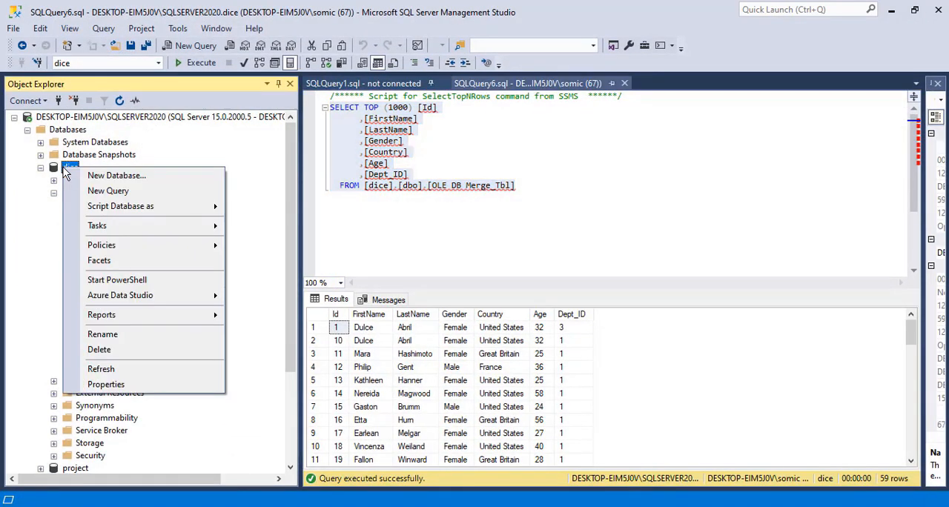
pyautogui.click(122, 370)
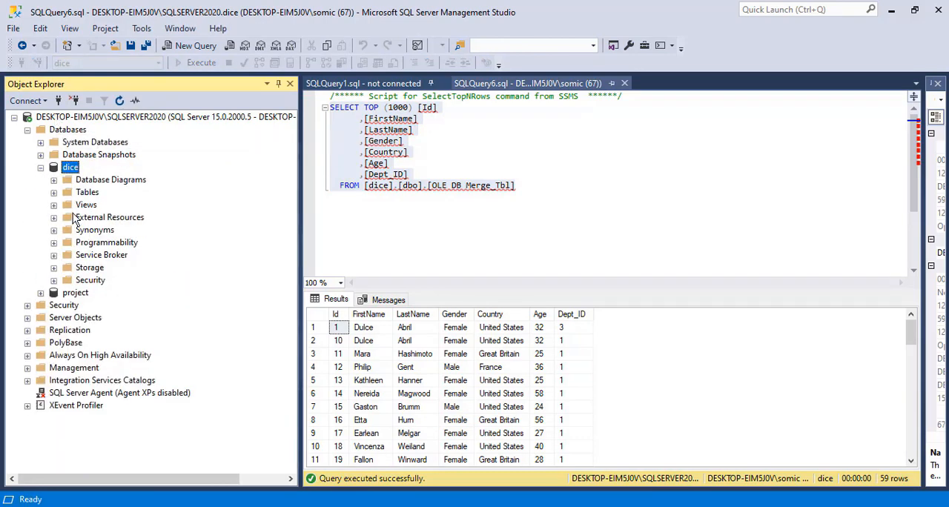
pyautogui.click(53, 193)
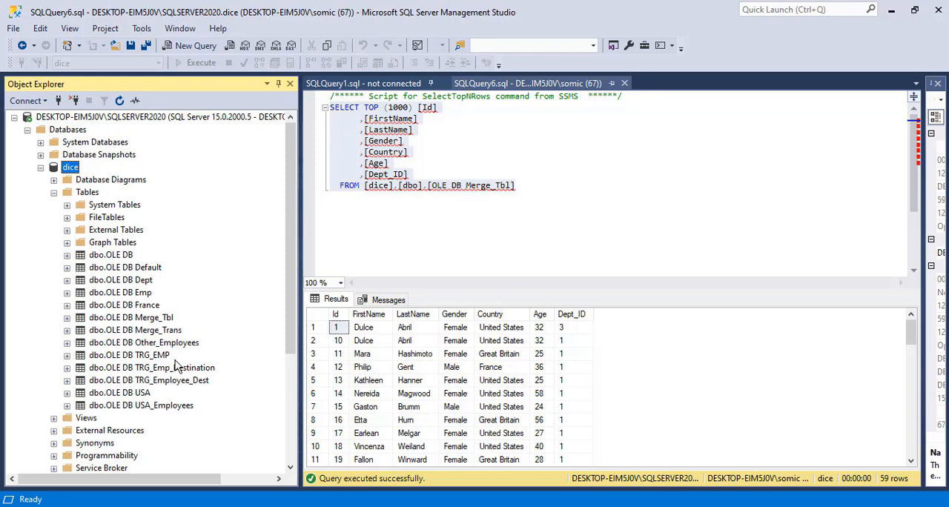
# Step: Query the top 1000 rows of the OLE DB USA table and check the Country values through the last row
pyautogui.click(132, 395)
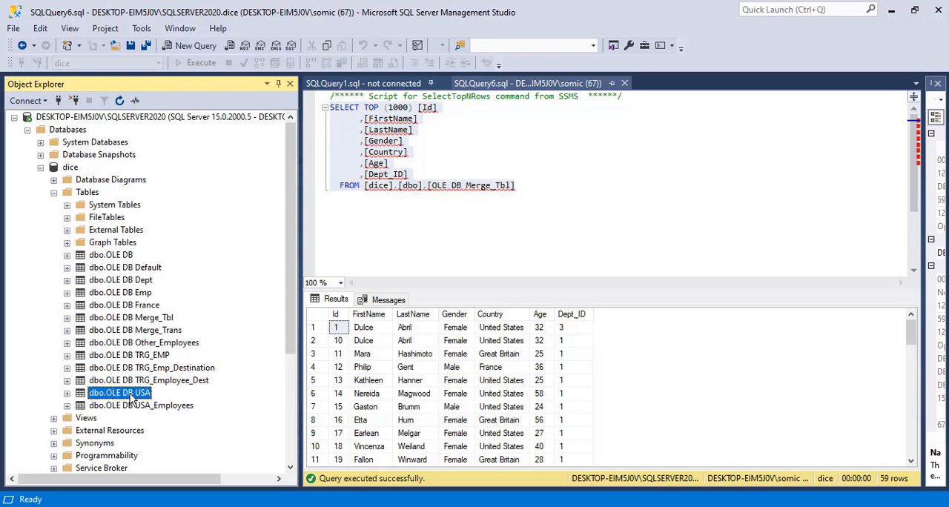
pyautogui.rightClick(132, 394)
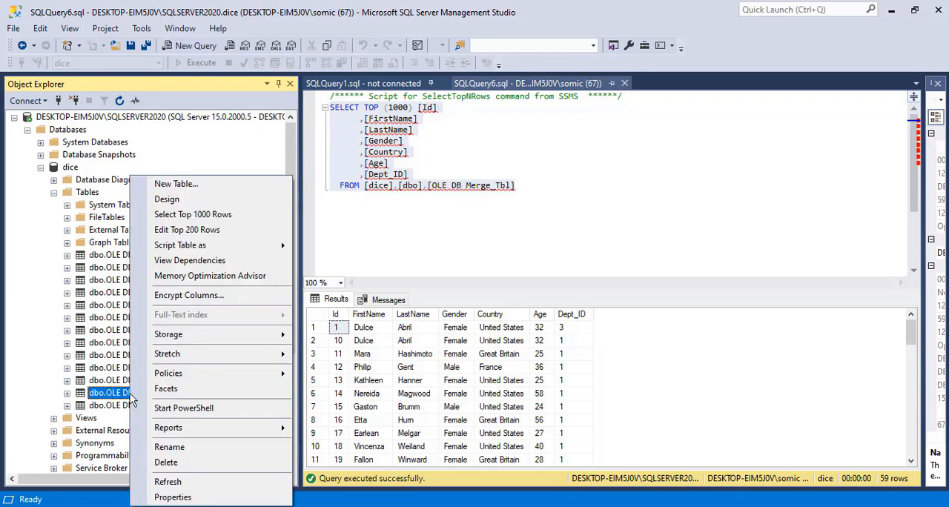
pyautogui.click(222, 215)
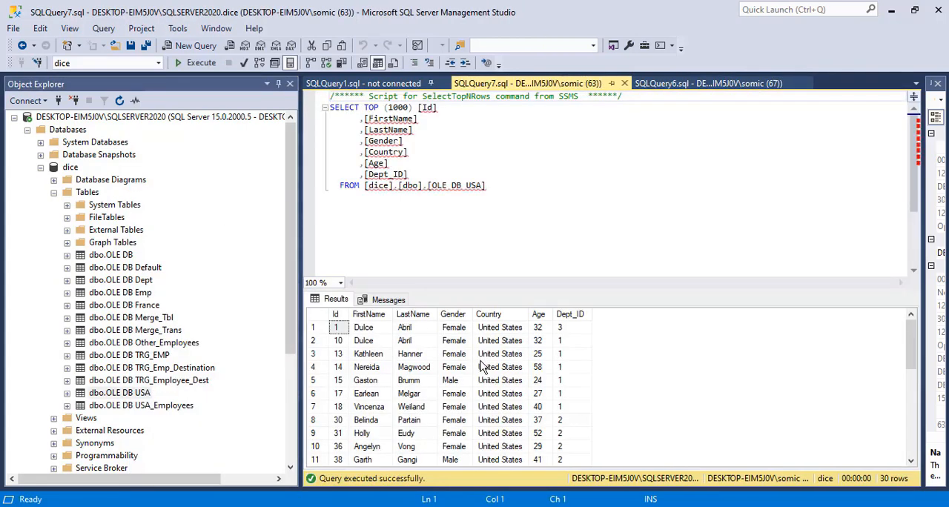
pyautogui.moveTo(500, 337); pyautogui.dragTo(500, 504)
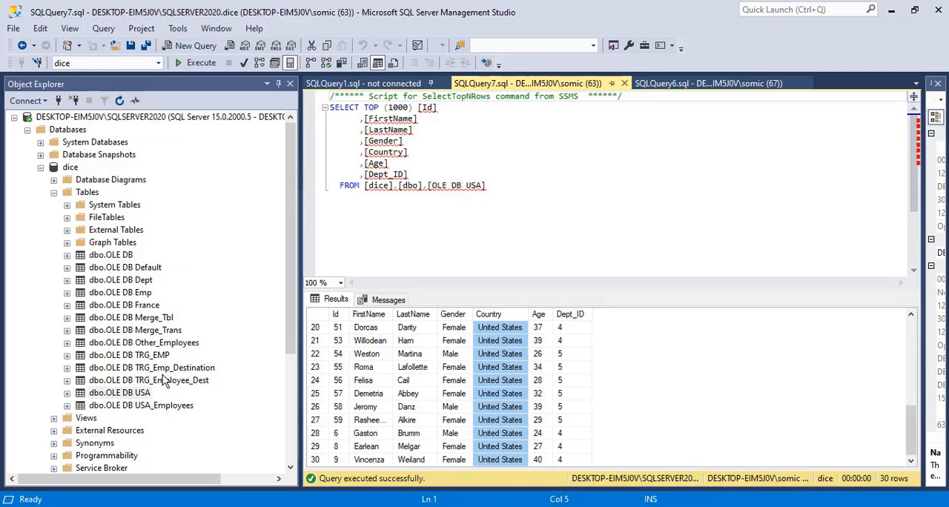
# Step: Query the top 1000 rows of the OLE DB France table and check its Country column down to the end
pyautogui.rightClick(146, 307)
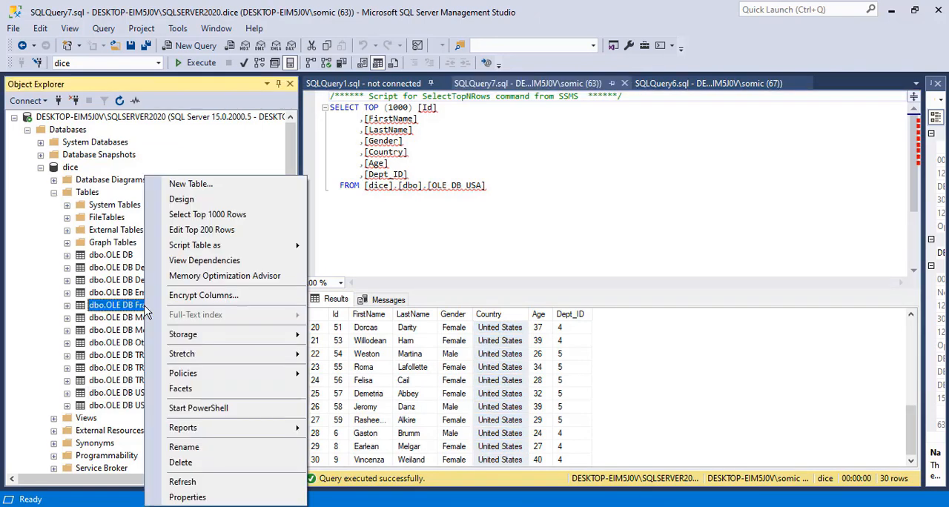
pyautogui.click(207, 214)
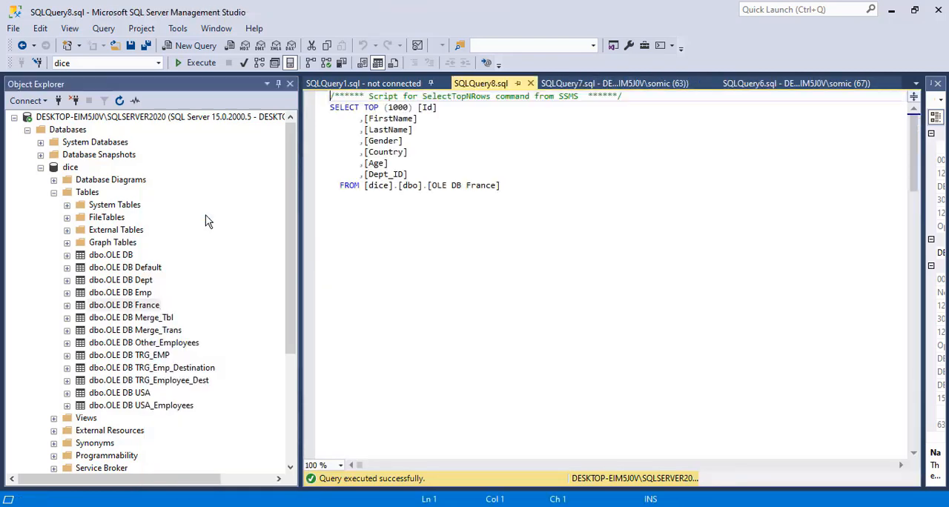
pyautogui.click(494, 340)
pyautogui.moveTo(490, 389); pyautogui.dragTo(498, 499)
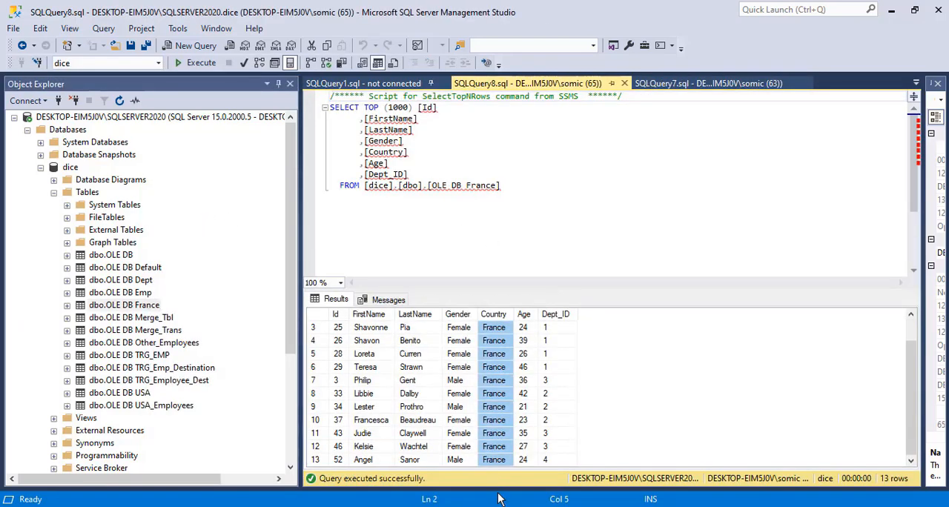
# Step: Query the top 1000 rows of the OLE DB Default table and review which countries its rows contain
pyautogui.rightClick(136, 270)
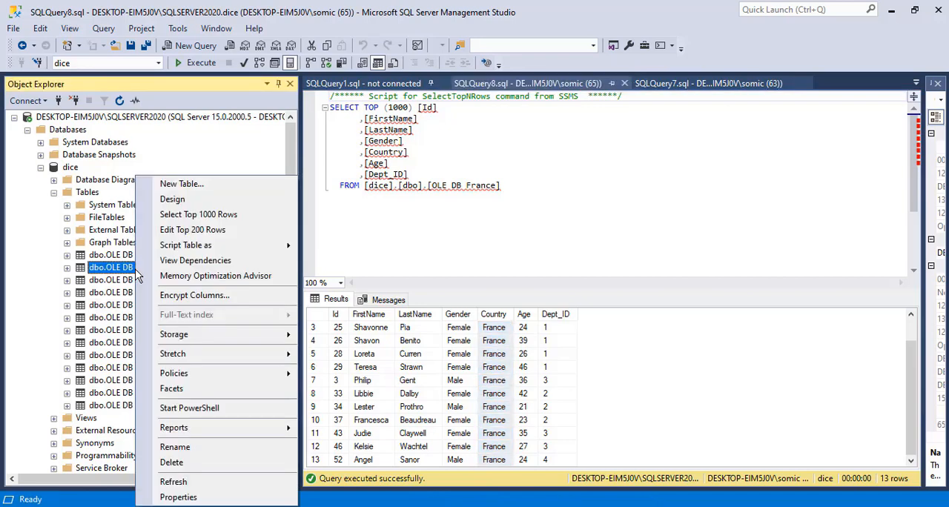
pyautogui.click(193, 214)
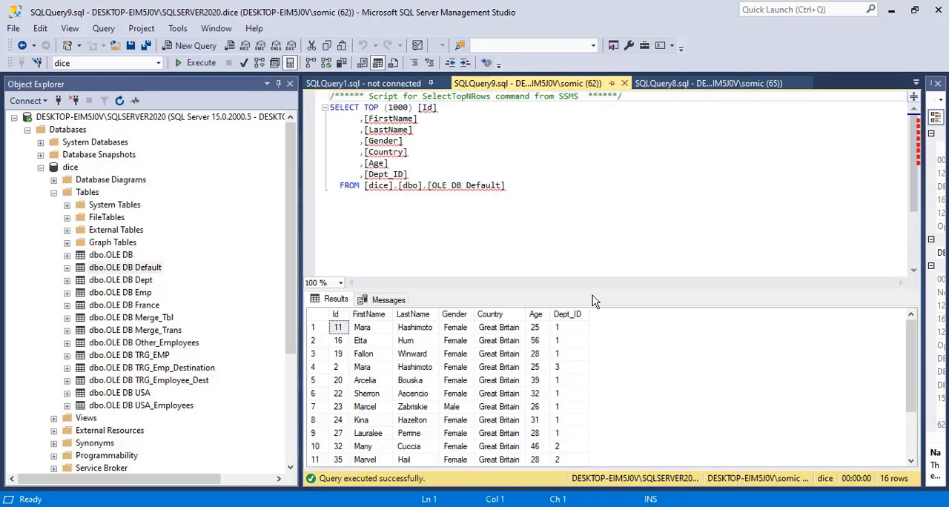
pyautogui.click(501, 367)
pyautogui.press('Down')
pyautogui.press('Down')
pyautogui.press('Down')
pyautogui.press('Down')
pyautogui.press('Down')
pyautogui.press('Down')
pyautogui.press('Down')
pyautogui.press('Down')
pyautogui.press('Down')
pyautogui.press('Down')
pyautogui.press('Down')
pyautogui.press('Down')
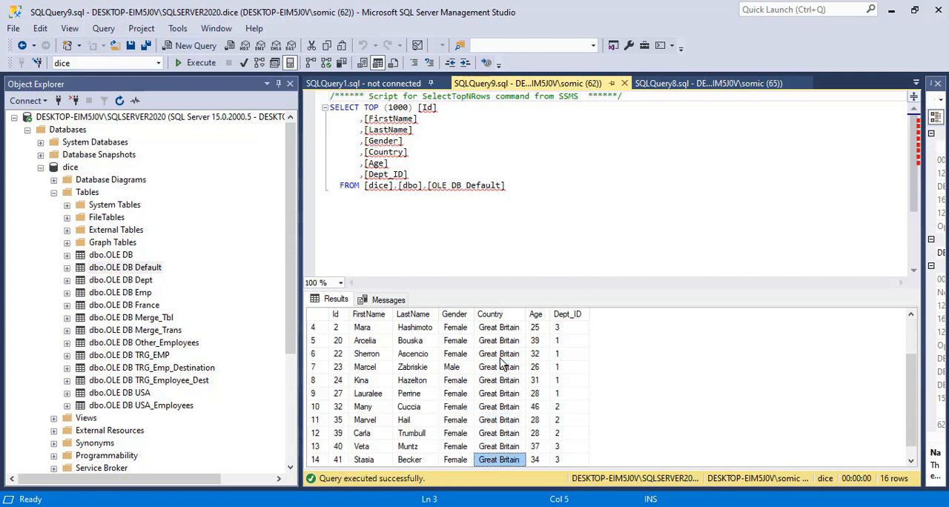
pyautogui.press('Up')
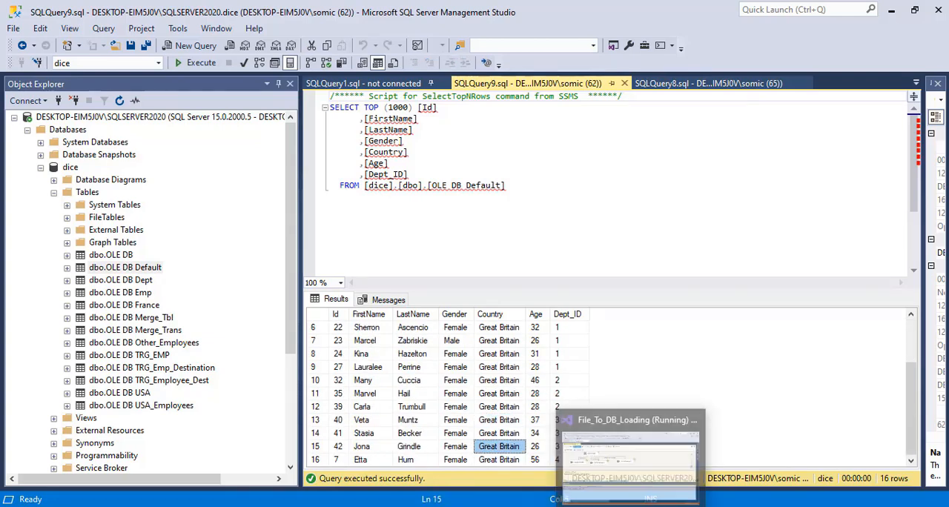
# Step: Switch back to Visual Studio and end the CSExample debug run, returning the package to design mode
pyautogui.click(631, 506)
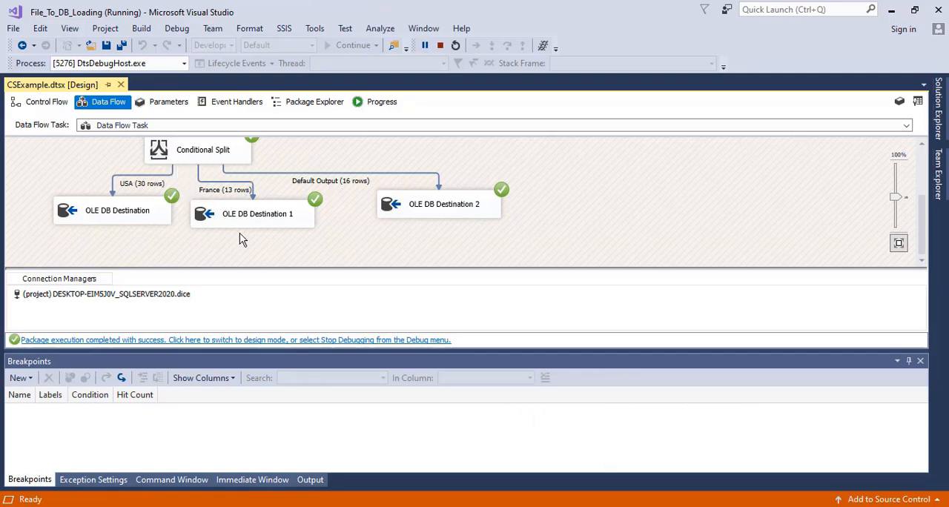
pyautogui.click(277, 340)
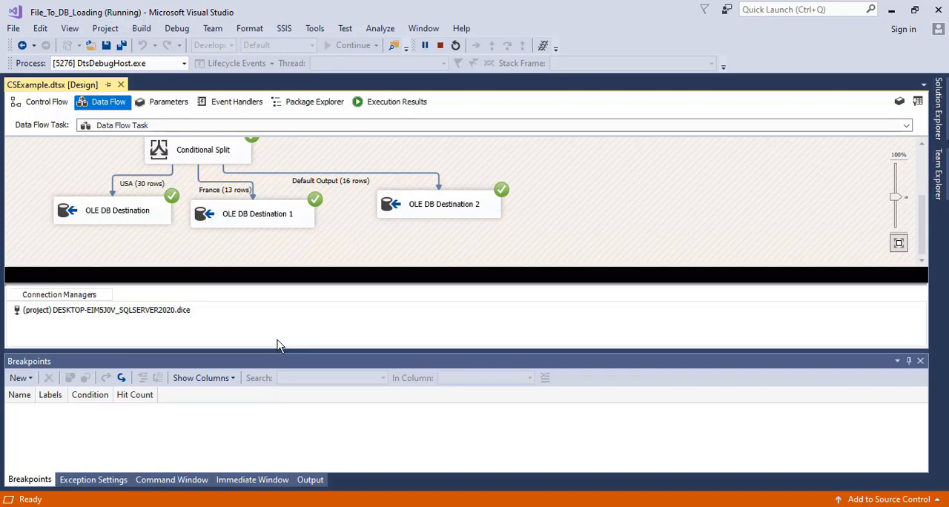